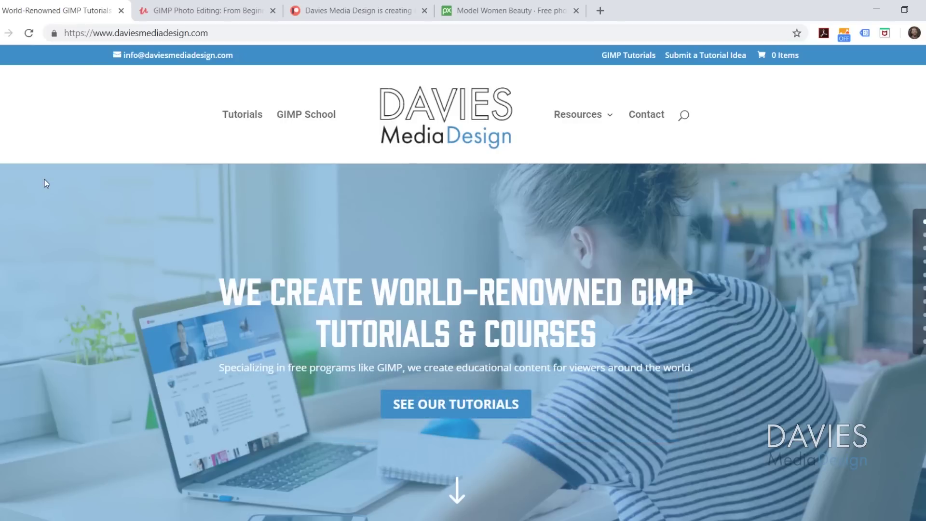
Step: Switch from the Davies Media Design homepage to the GIMP photo editing course tab
{"action": "left_click", "coordinate": [208, 4]}
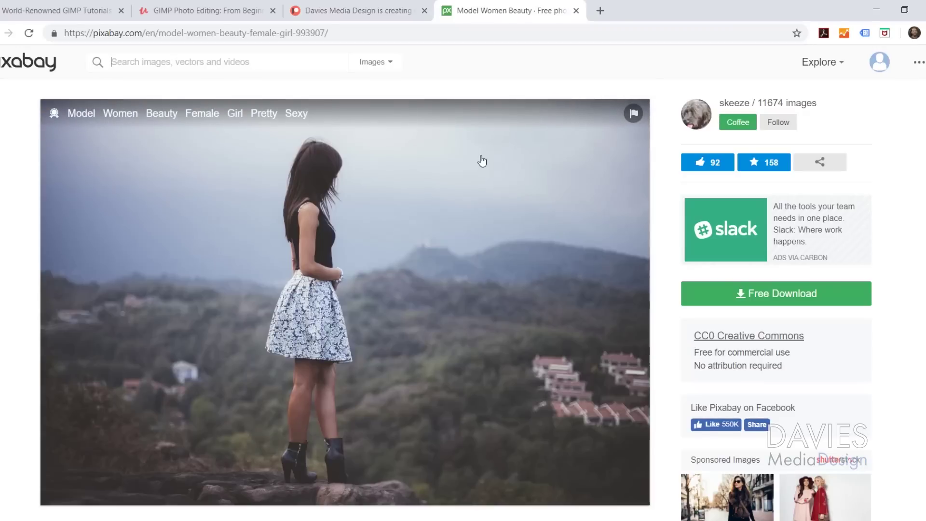
Step: Show Pixabay's free download size options for the hilltop woman photo
{"action": "left_click", "coordinate": [740, 295]}
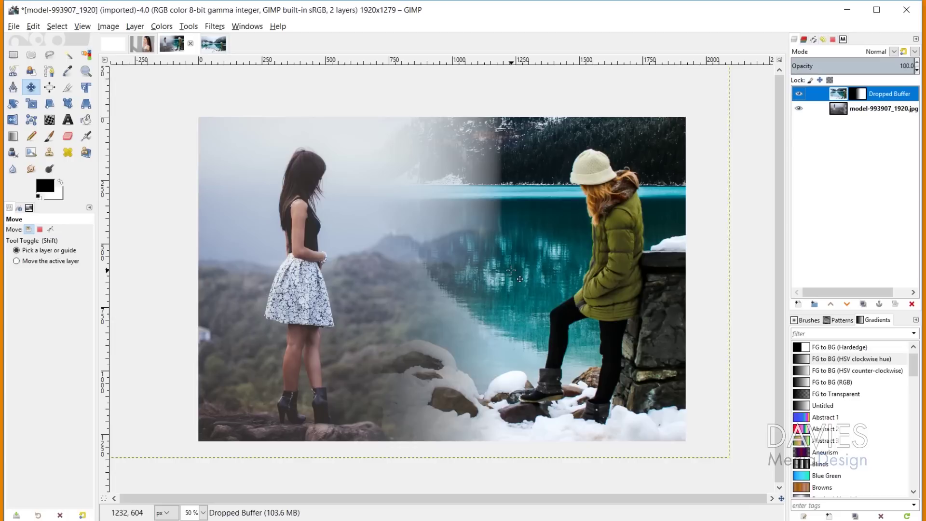
Step: Open model-993907_1920.jpg from C: > davie > Downloads in GIMP
{"action": "left_click", "coordinate": [15, 27]}
{"action": "left_click", "coordinate": [31, 63]}
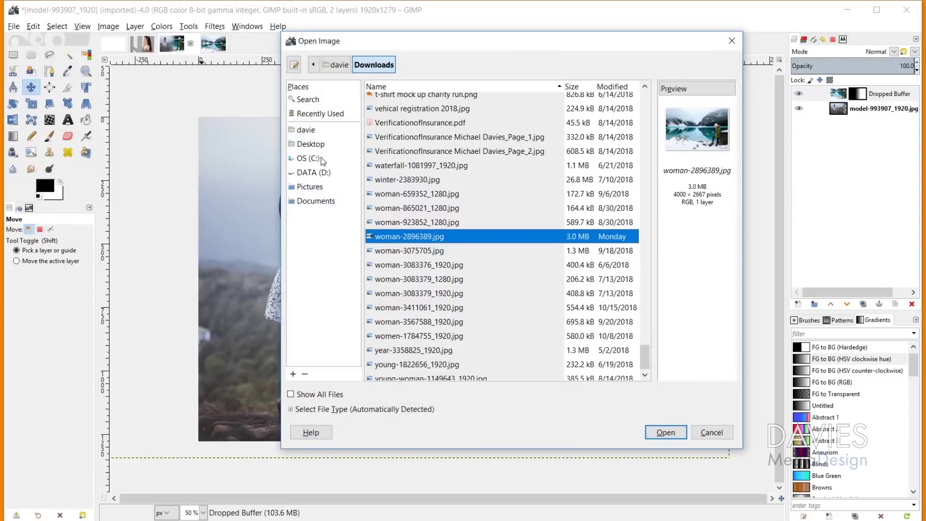
{"action": "left_click", "coordinate": [314, 159]}
{"action": "left_click", "coordinate": [308, 132]}
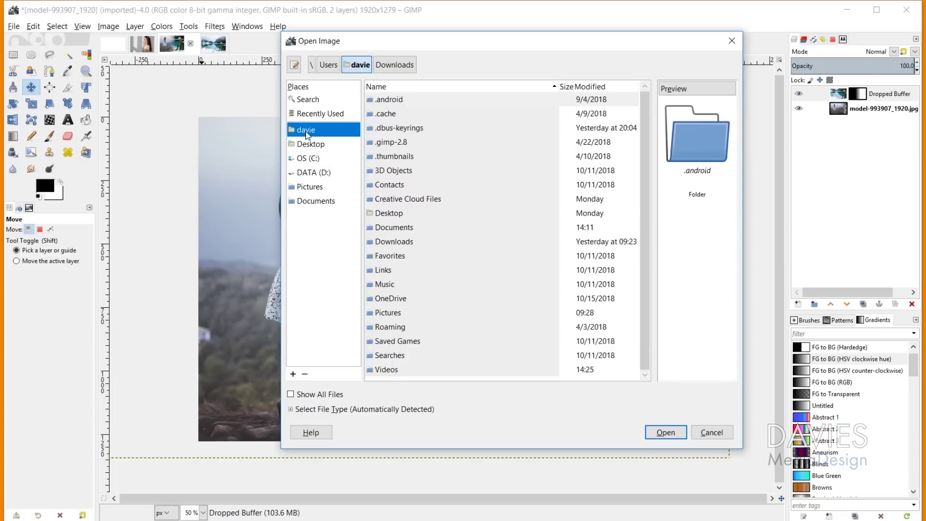
{"action": "left_click", "coordinate": [404, 242]}
{"action": "double_click", "coordinate": [404, 242]}
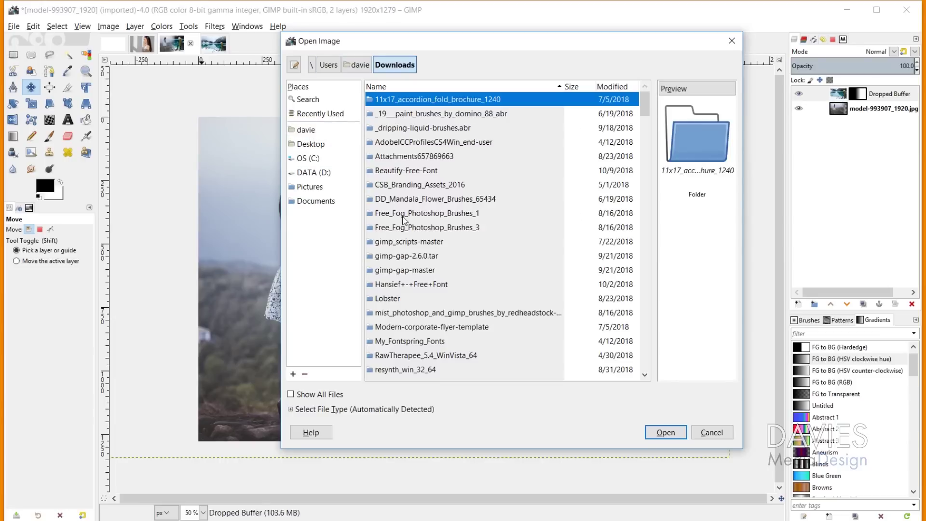
{"action": "left_click_drag", "start_coordinate": [643, 120], "coordinate": [636, 301]}
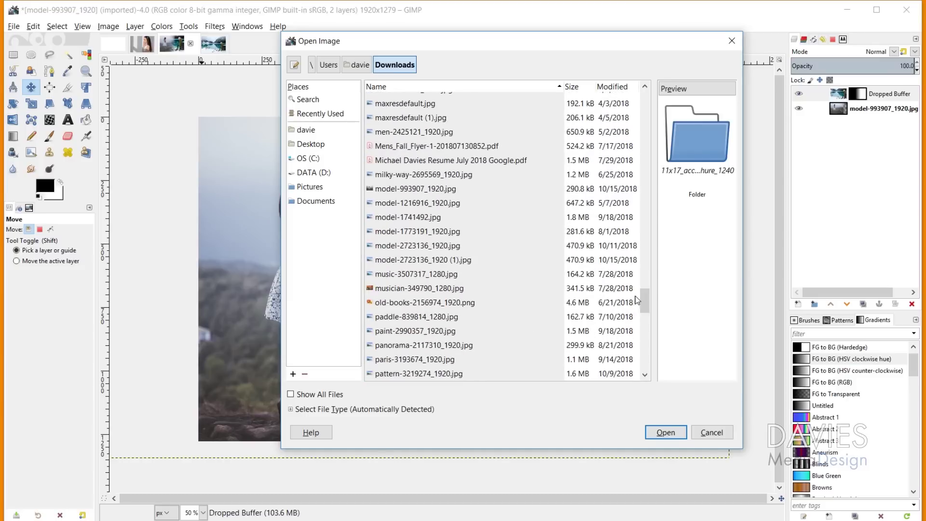
{"action": "left_click", "coordinate": [418, 191]}
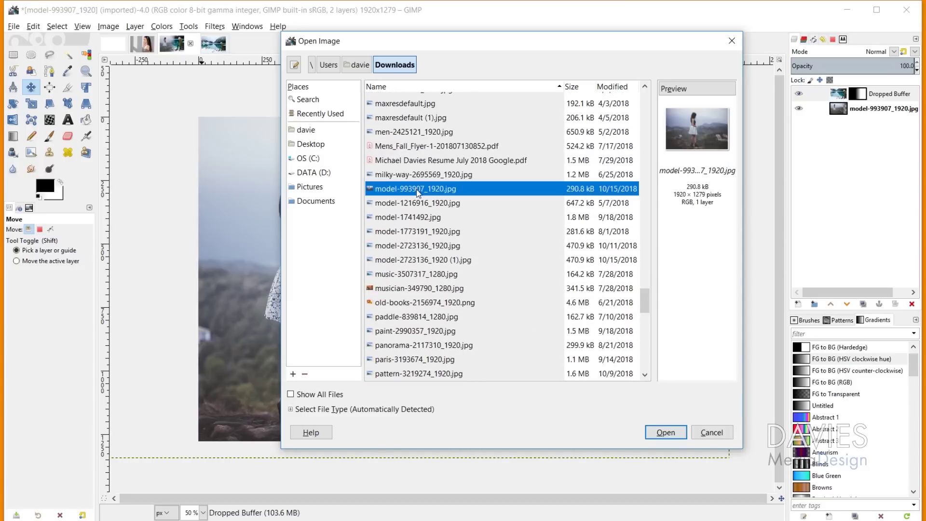
{"action": "left_click", "coordinate": [666, 431]}
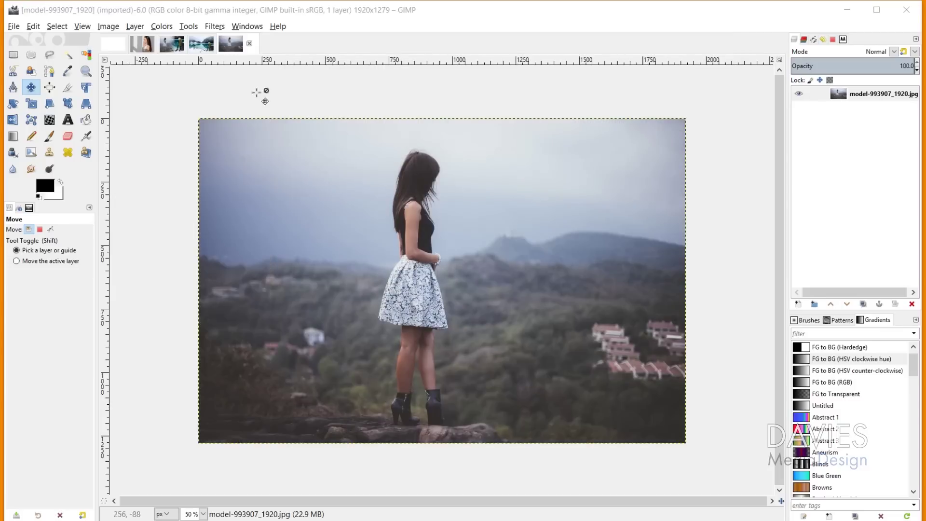
Step: Reopen woman-2896389.jpg from the recent files list
{"action": "left_click", "coordinate": [206, 47]}
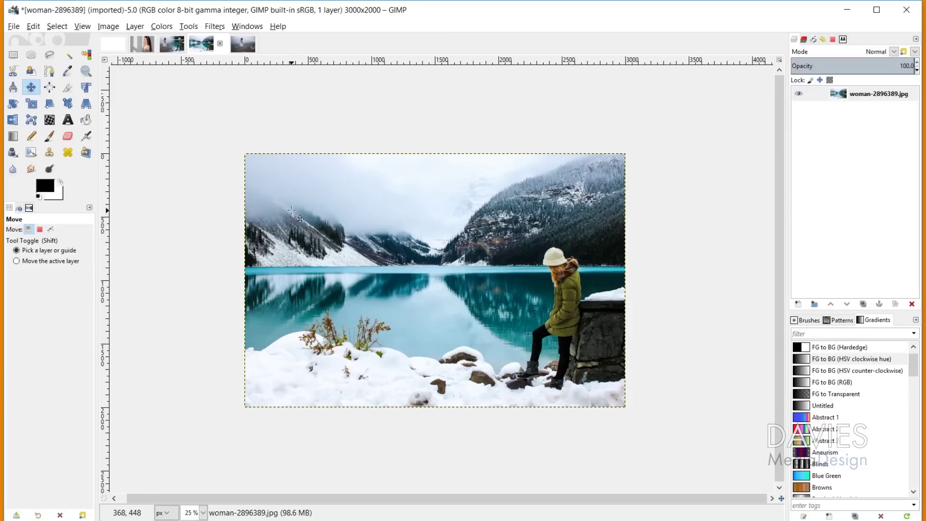
{"action": "left_click", "coordinate": [16, 31]}
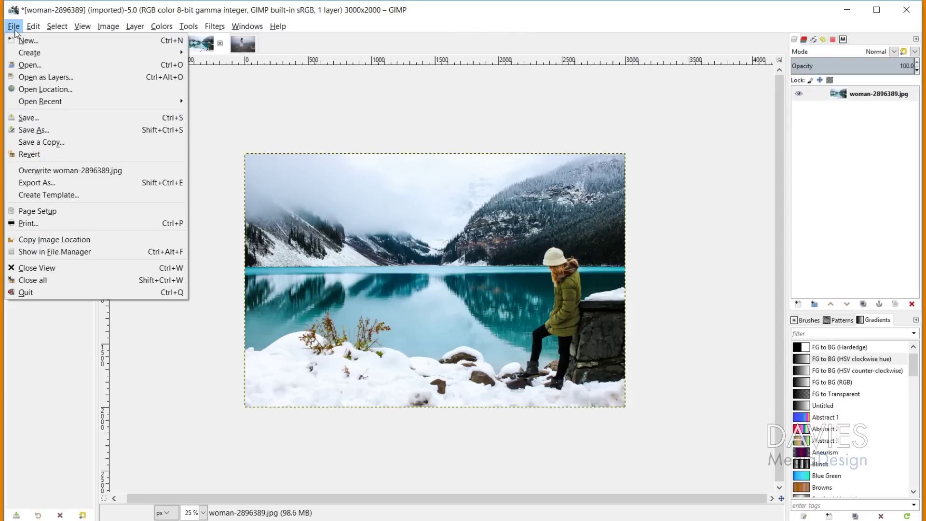
{"action": "mouse_move", "coordinate": [57, 105]}
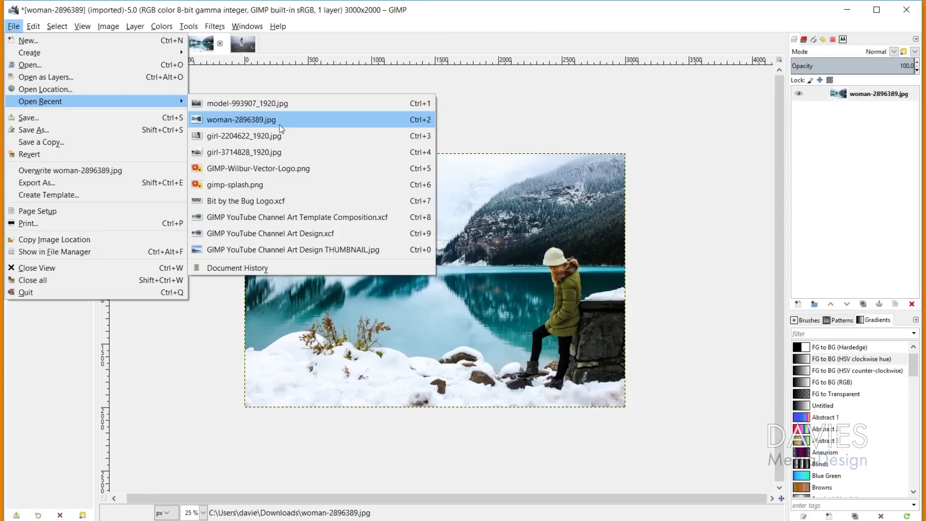
{"action": "left_click", "coordinate": [262, 119]}
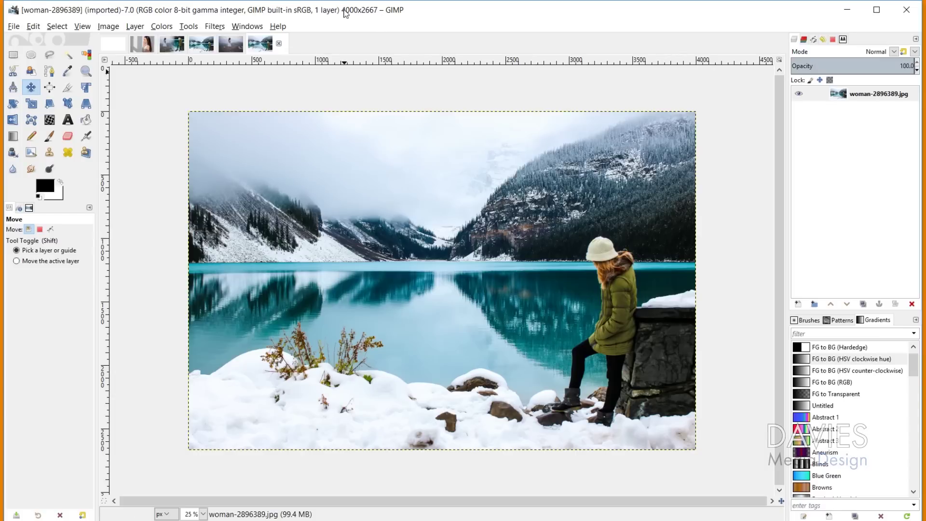
Step: Compare the hilltop and full-size lake photos by switching between their image tabs
{"action": "left_click", "coordinate": [230, 43]}
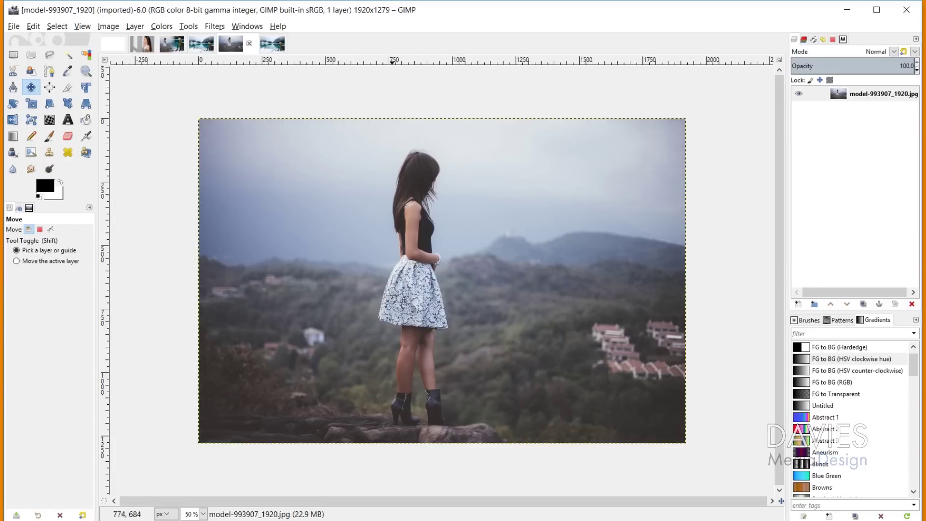
{"action": "left_click", "coordinate": [272, 43]}
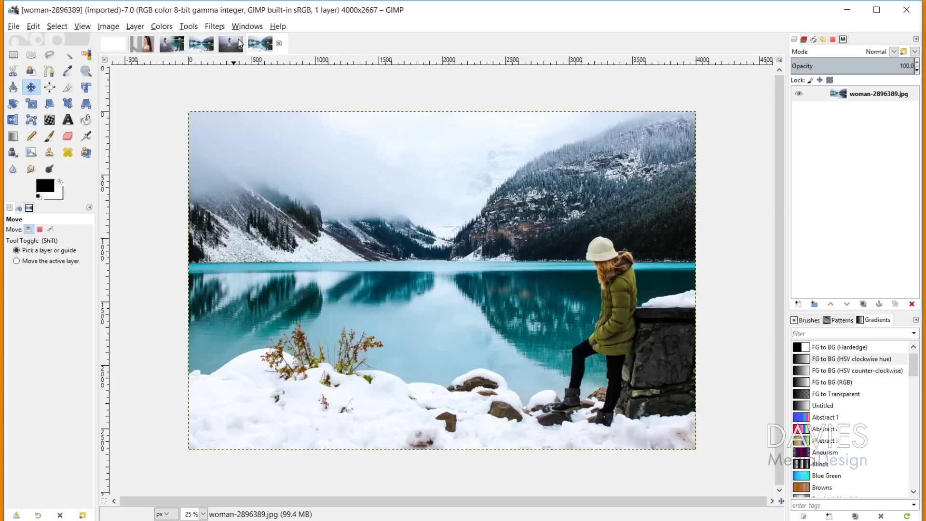
{"action": "left_click", "coordinate": [233, 47]}
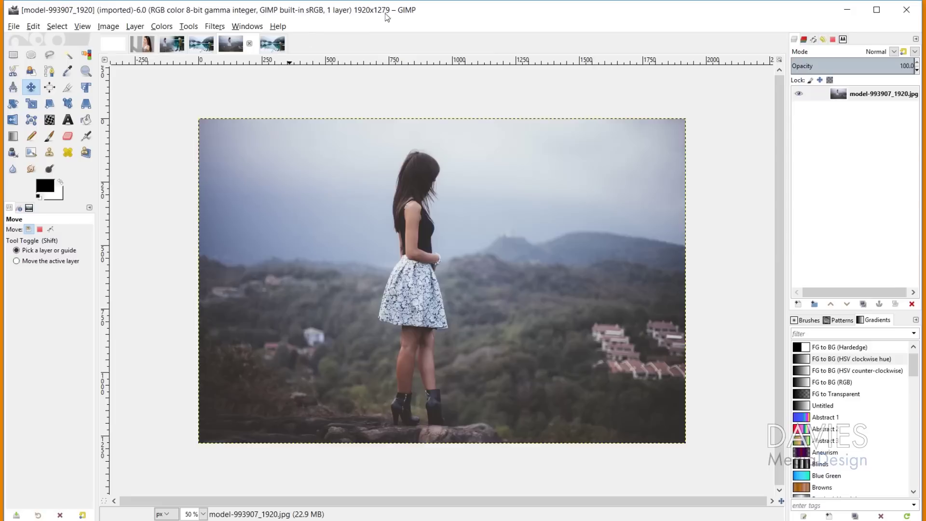
{"action": "left_click", "coordinate": [278, 47]}
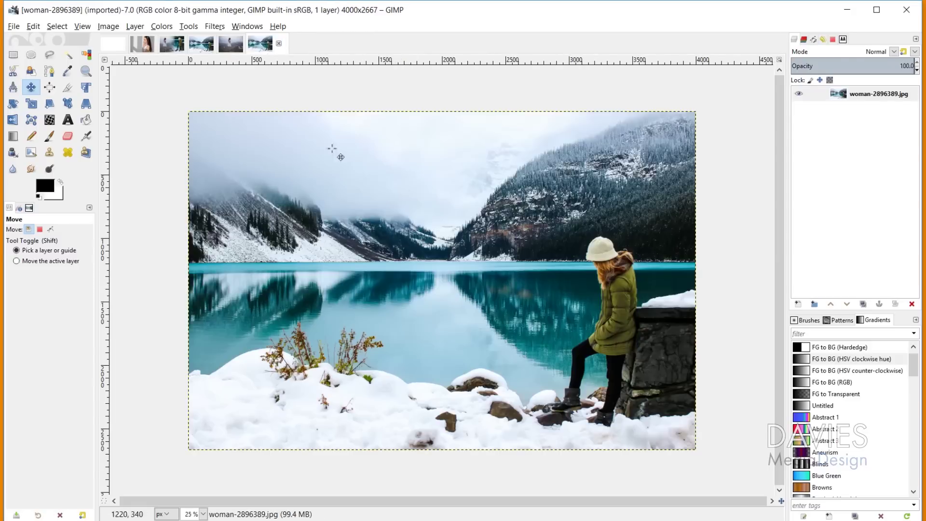
{"action": "left_click", "coordinate": [109, 27]}
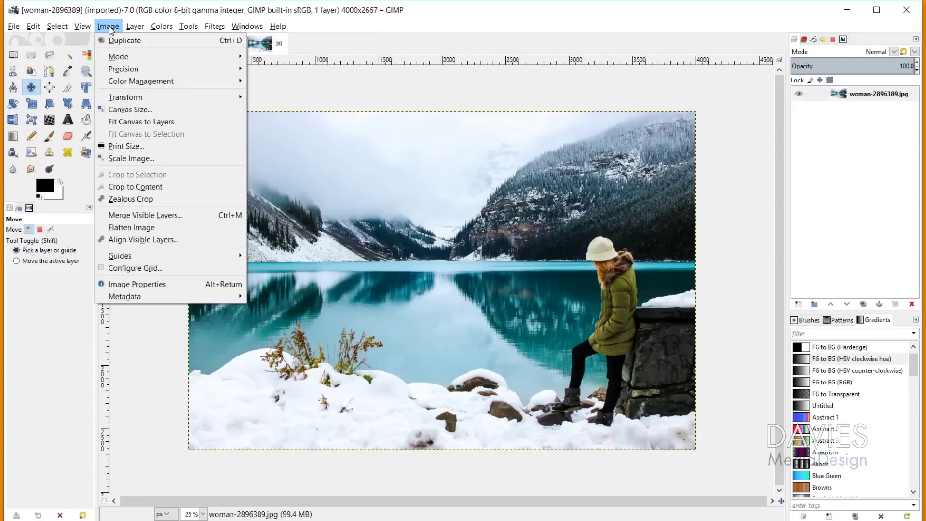
Step: Scale the lake photo to 3000 wide (height 2000) at 72 pixels per inch
{"action": "left_click", "coordinate": [133, 157]}
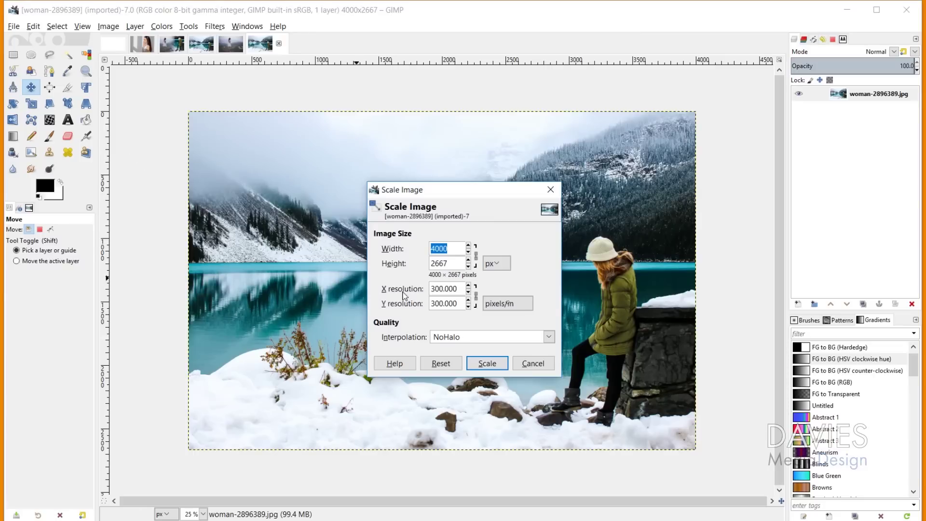
{"action": "type", "text": "3"}
{"action": "left_click", "coordinate": [476, 256]}
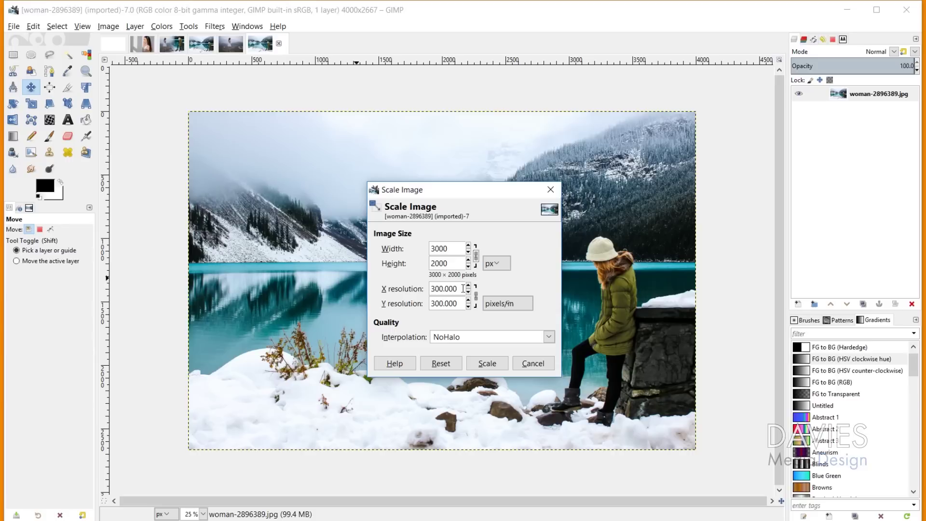
{"action": "left_click_drag", "start_coordinate": [463, 288], "coordinate": [426, 288]}
{"action": "type", "text": "72"}
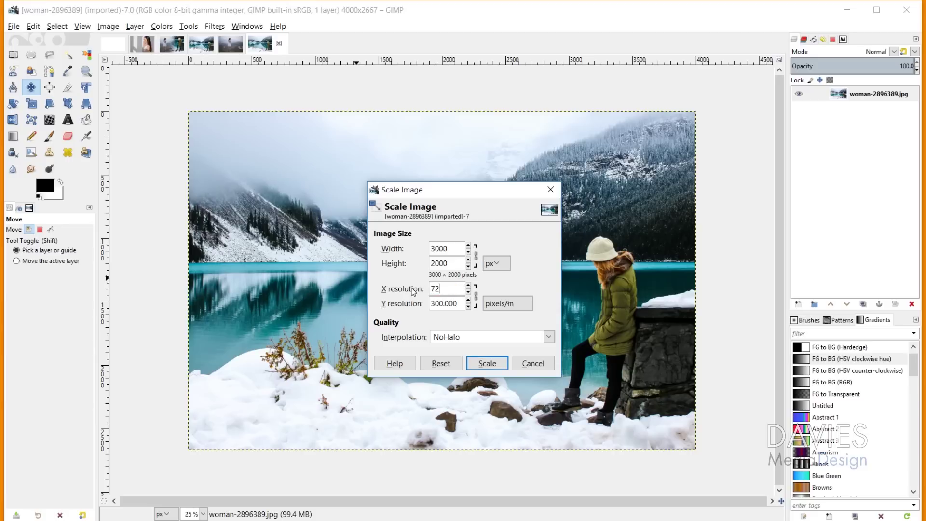
{"action": "key", "text": "Tab"}
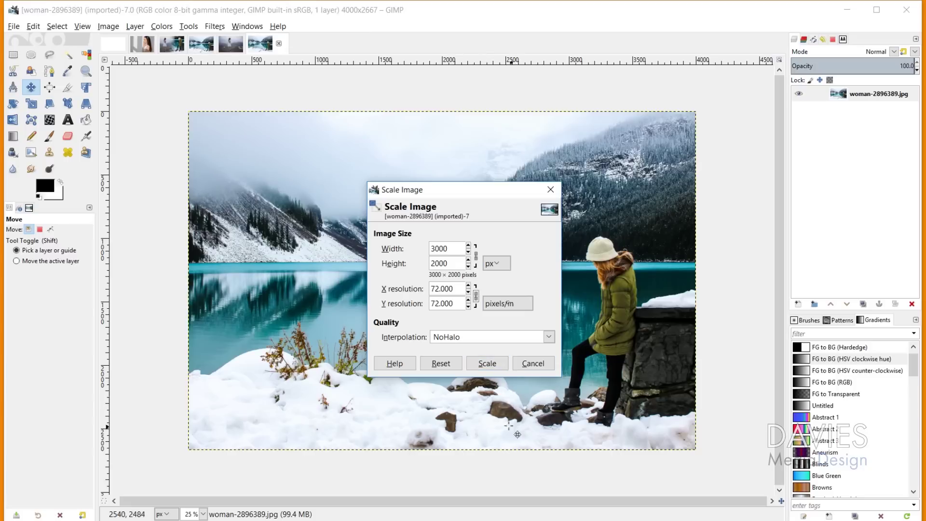
{"action": "left_click", "coordinate": [494, 363]}
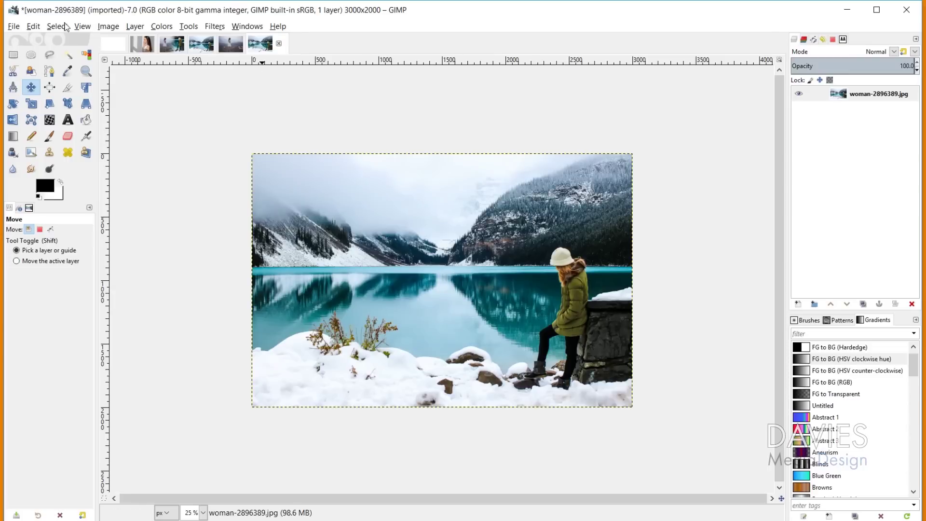
Step: Copy the resized lake photo and paste it into the hilltop image
{"action": "left_click", "coordinate": [33, 26]}
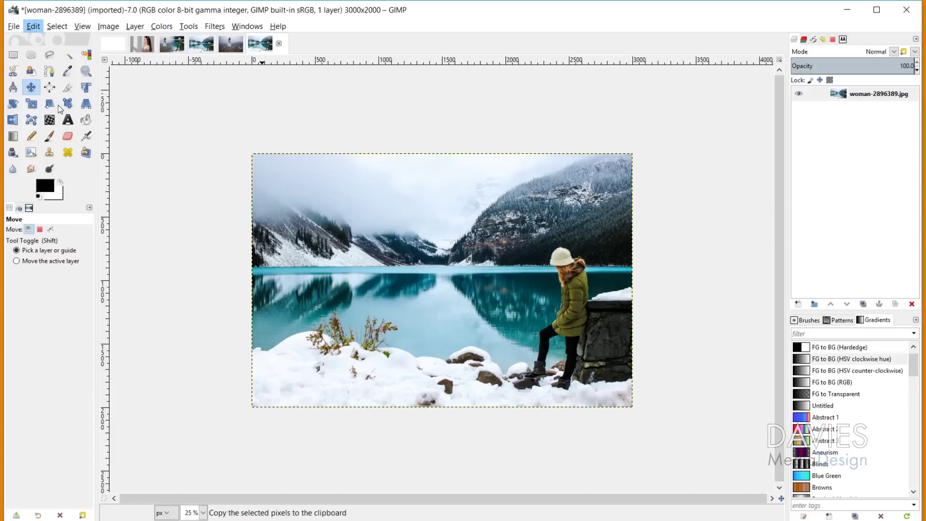
{"action": "left_click", "coordinate": [224, 40]}
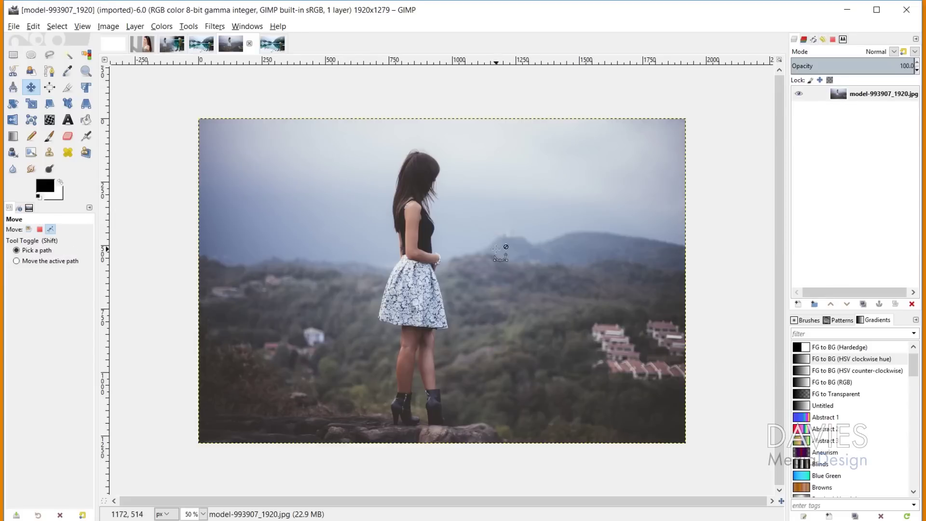
{"action": "key", "text": "ctrl+v"}
Step: Turn the pasted floating selection into a new layer, then delete that layer
{"action": "left_click", "coordinate": [32, 27]}
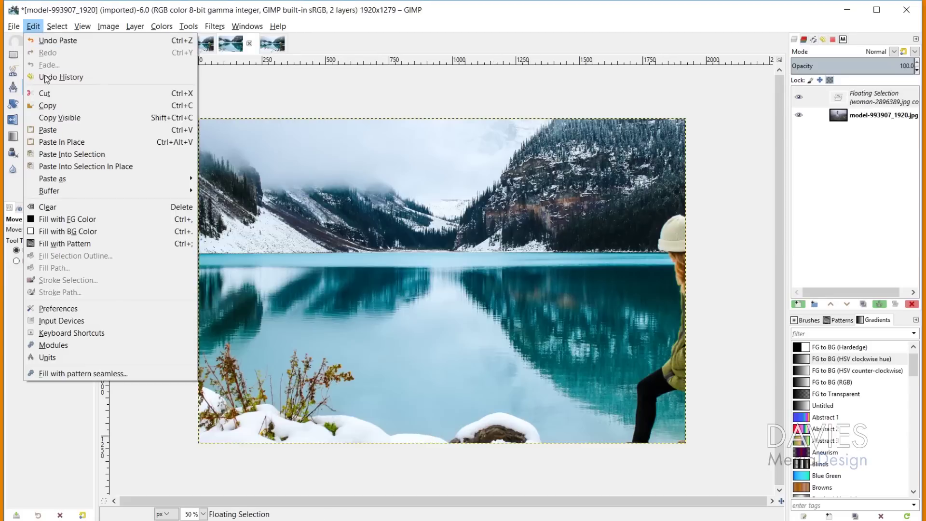
{"action": "left_click", "coordinate": [33, 26]}
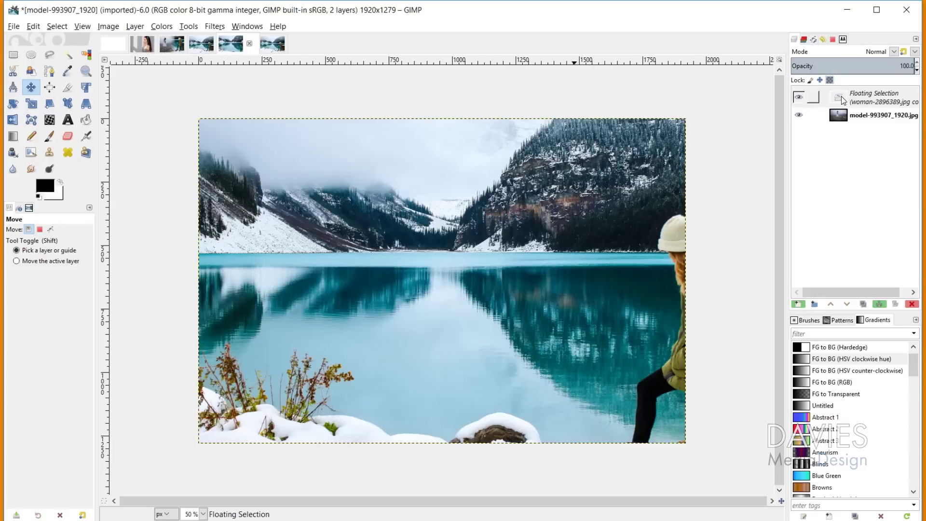
{"action": "left_click", "coordinate": [841, 97]}
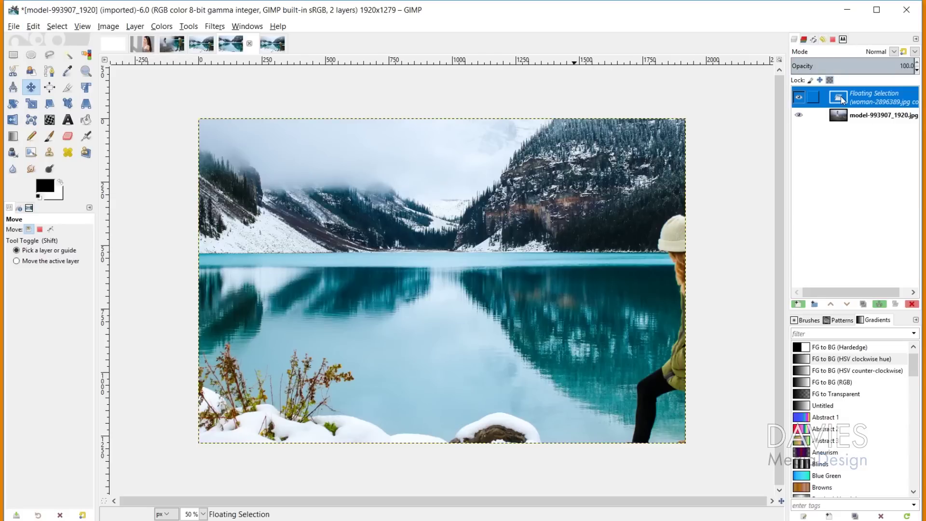
{"action": "left_click", "coordinate": [798, 304]}
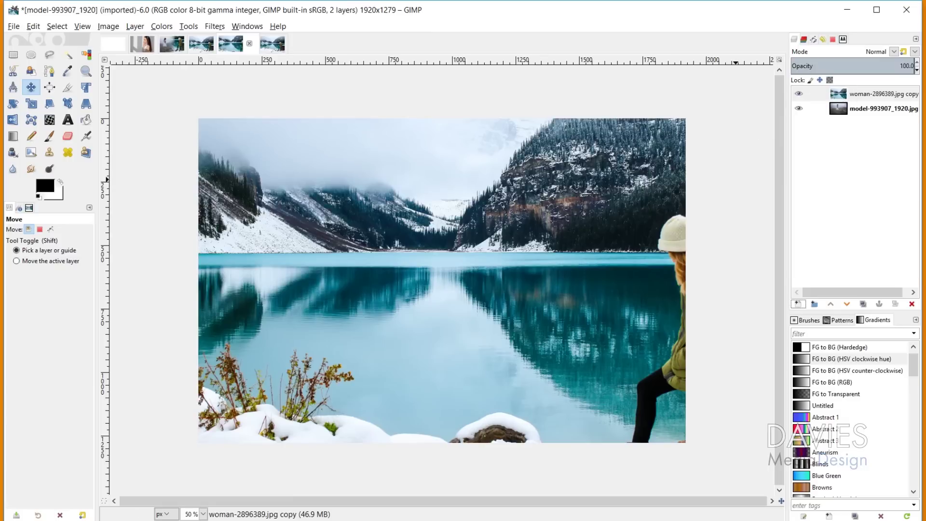
{"action": "left_click", "coordinate": [911, 304]}
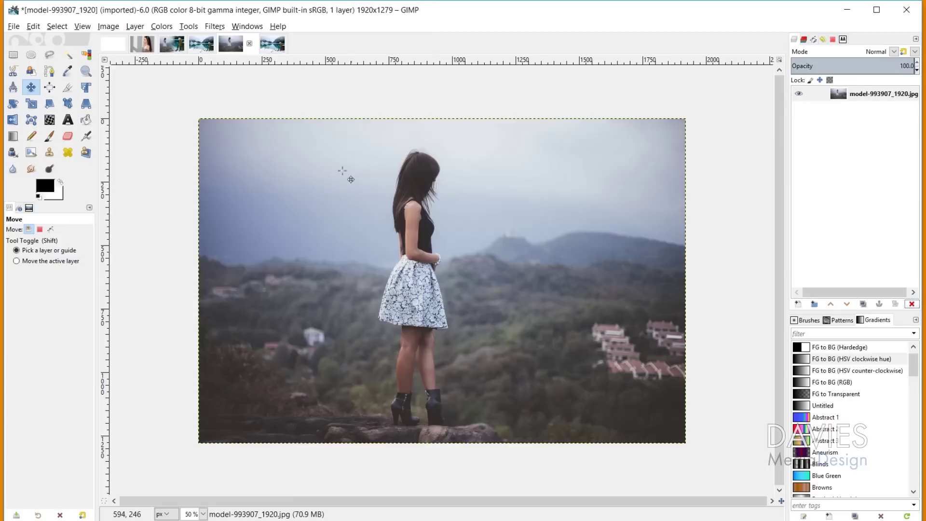
Step: Drag the woman-2896389 image onto the hilltop canvas, creating a Dropped Buffer layer
{"action": "left_click", "coordinate": [273, 44]}
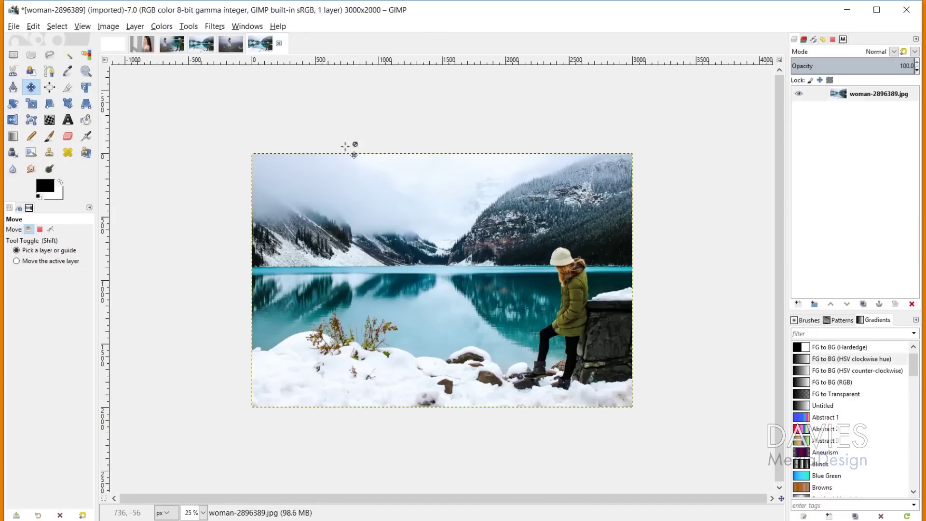
{"action": "left_click_drag", "start_coordinate": [262, 48], "coordinate": [359, 227]}
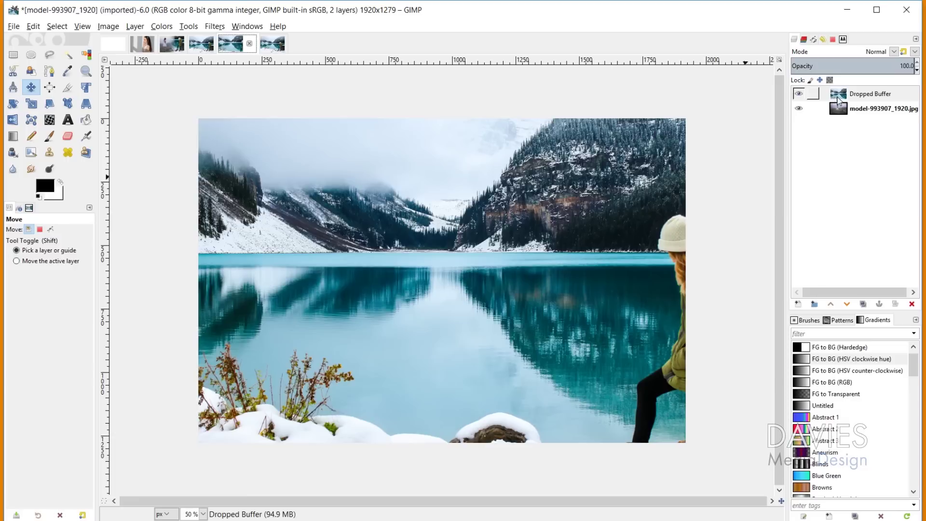
{"action": "left_click", "coordinate": [272, 44]}
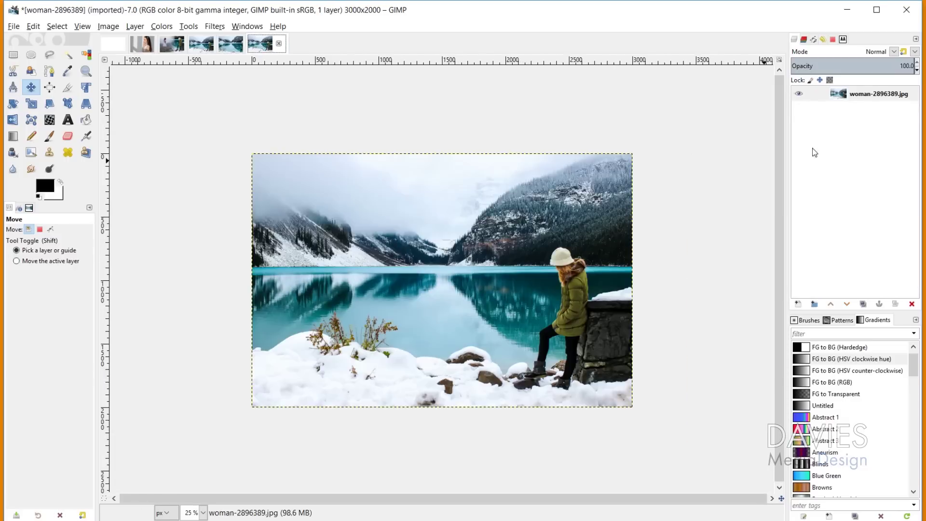
{"action": "left_click_drag", "start_coordinate": [243, 52], "coordinate": [387, 149]}
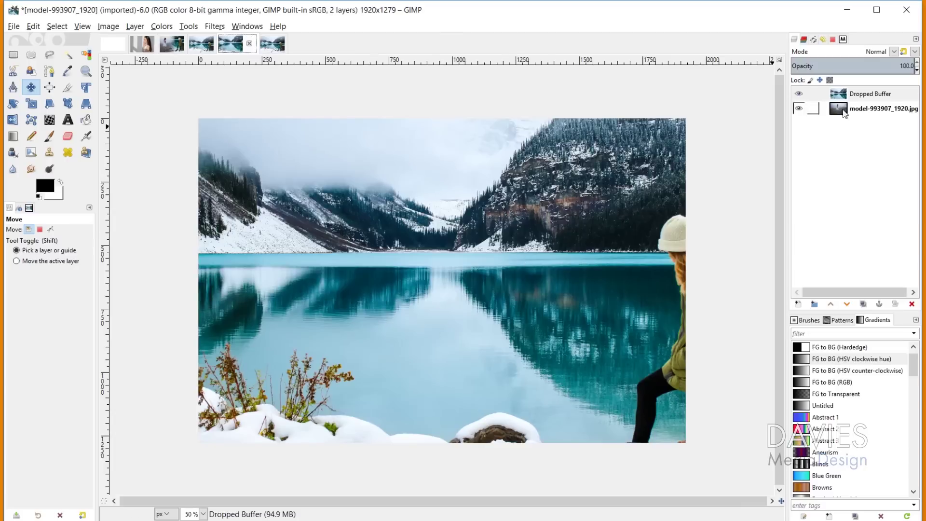
Step: Rename the Dropped Buffer layer to Winter
{"action": "left_click", "coordinate": [799, 94]}
{"action": "left_click", "coordinate": [800, 94]}
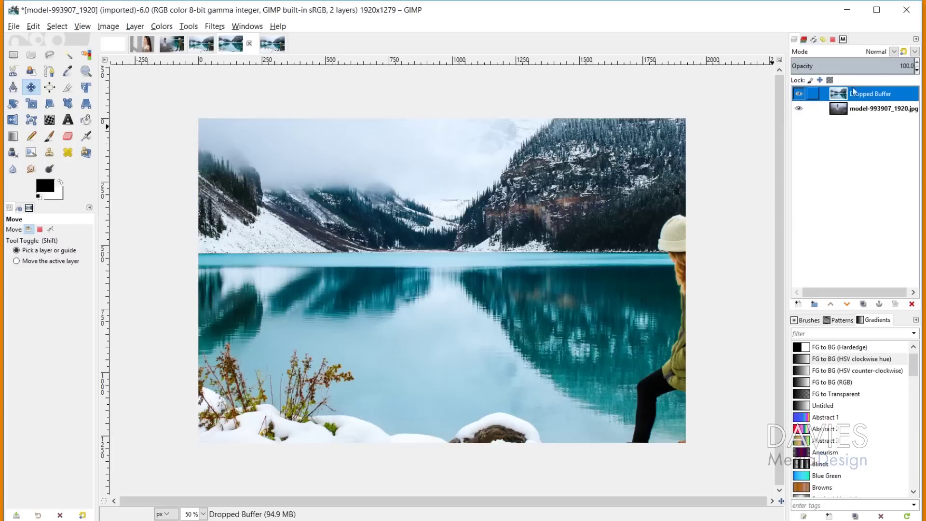
{"action": "double_click", "coordinate": [870, 94]}
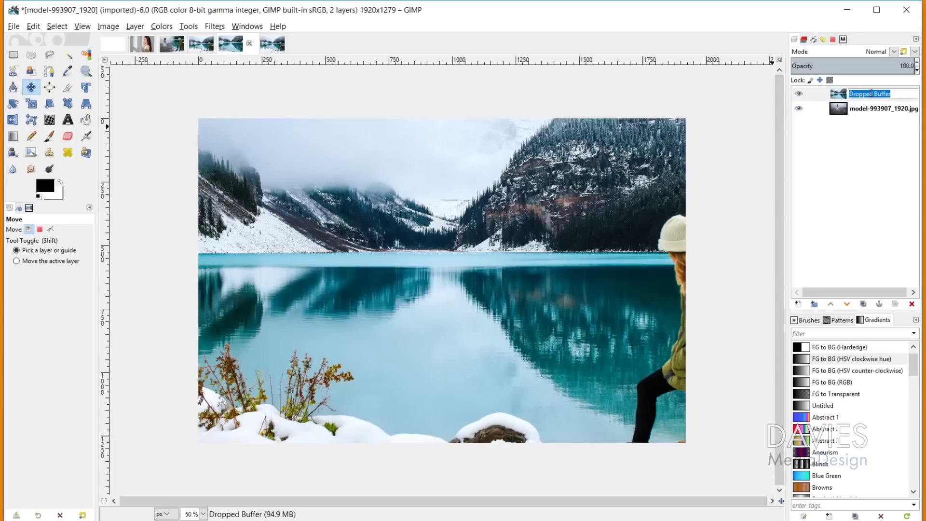
{"action": "type", "text": "Winter"}
{"action": "key", "text": "Return"}
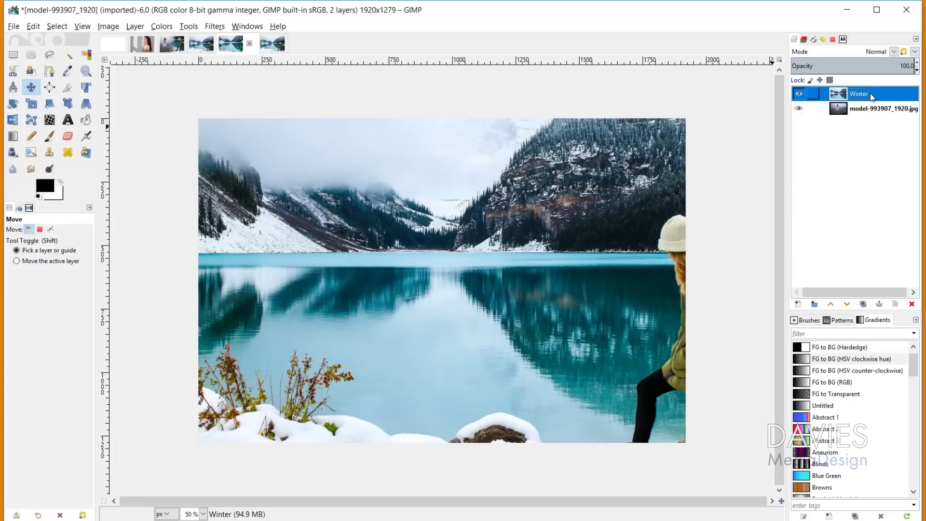
Step: Rename the hilltop photo layer to Mountains
{"action": "left_click", "coordinate": [798, 94]}
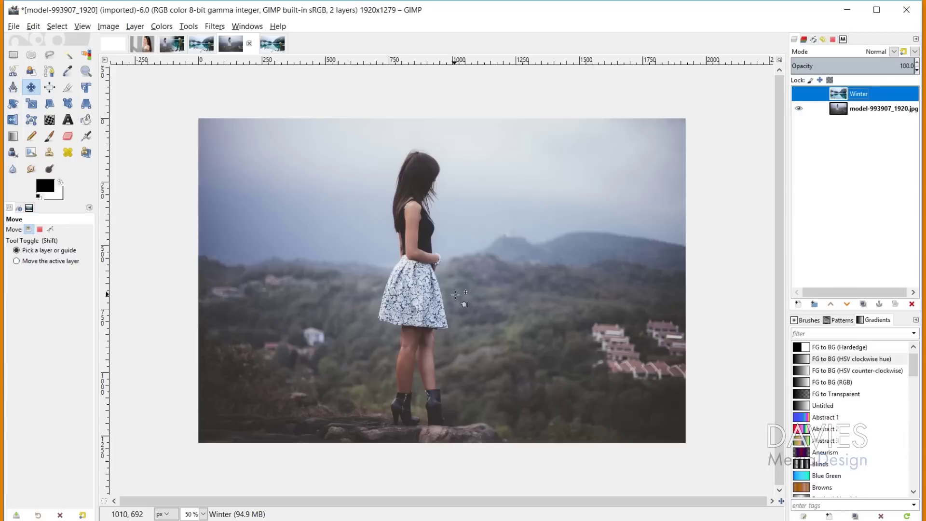
{"action": "double_click", "coordinate": [862, 107]}
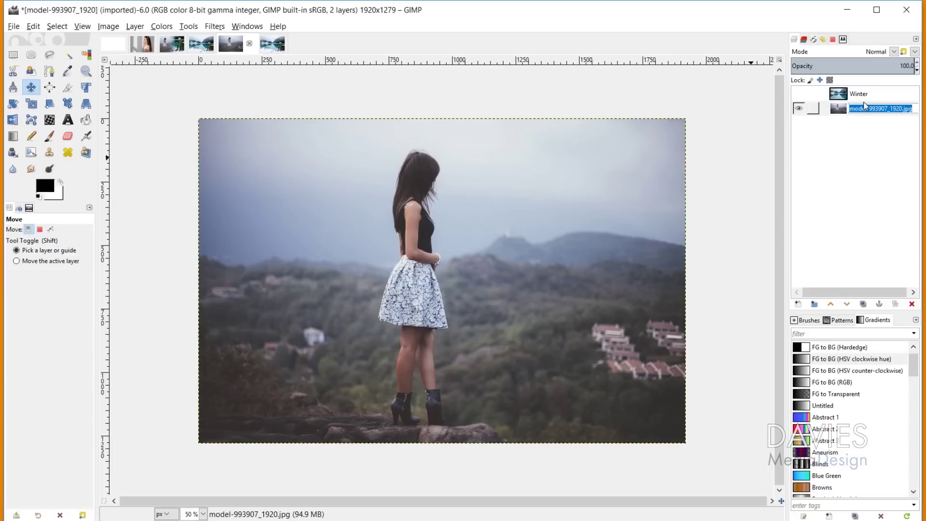
{"action": "type", "text": "Mountains"}
{"action": "key", "text": "Return"}
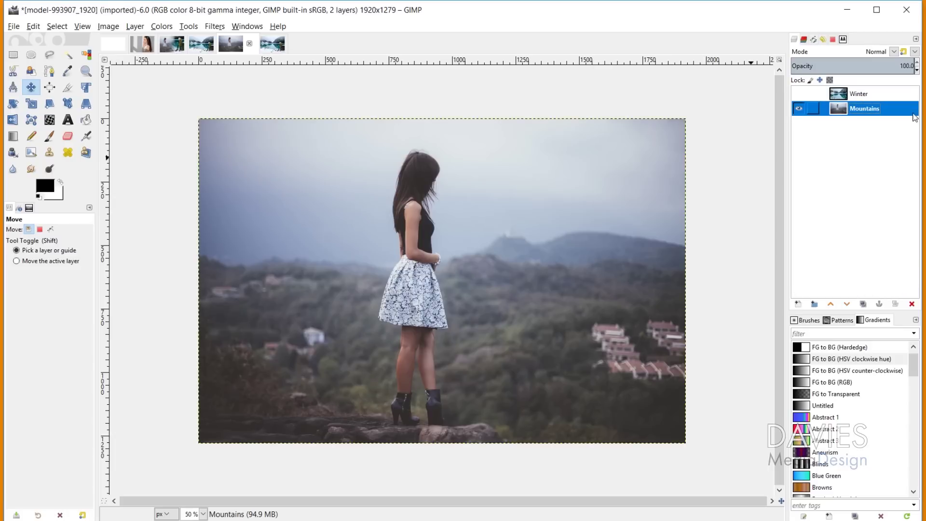
{"action": "left_click", "coordinate": [799, 94]}
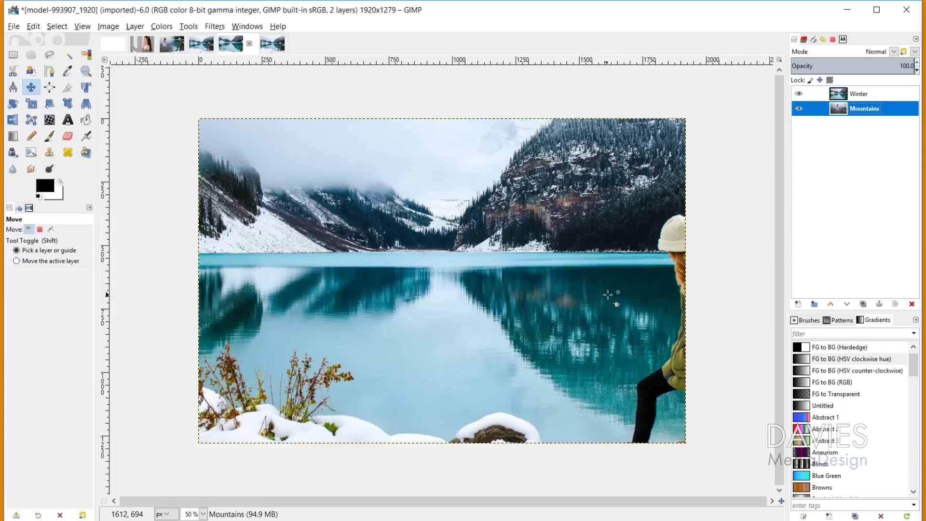
Step: Move the Winter layer up and left, checking it against Mountains
{"action": "left_click_drag", "start_coordinate": [638, 311], "coordinate": [543, 245]}
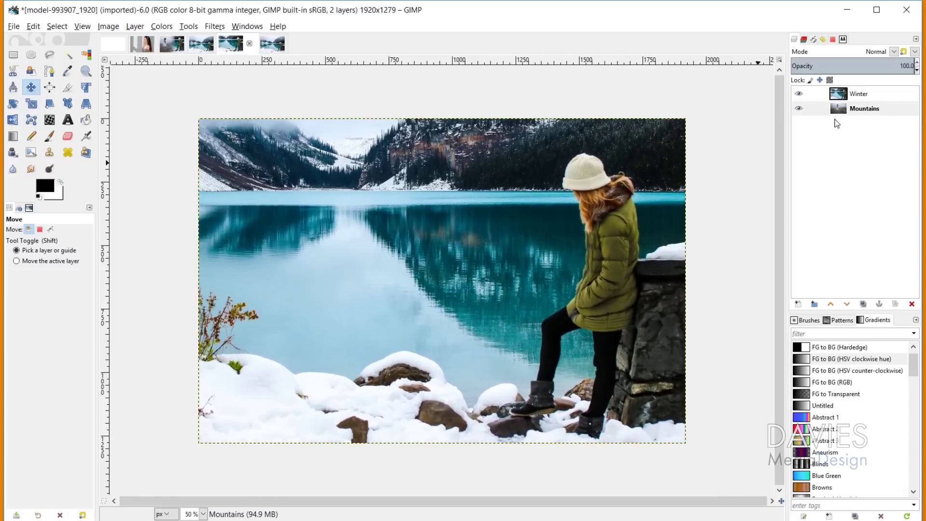
{"action": "left_click", "coordinate": [799, 95]}
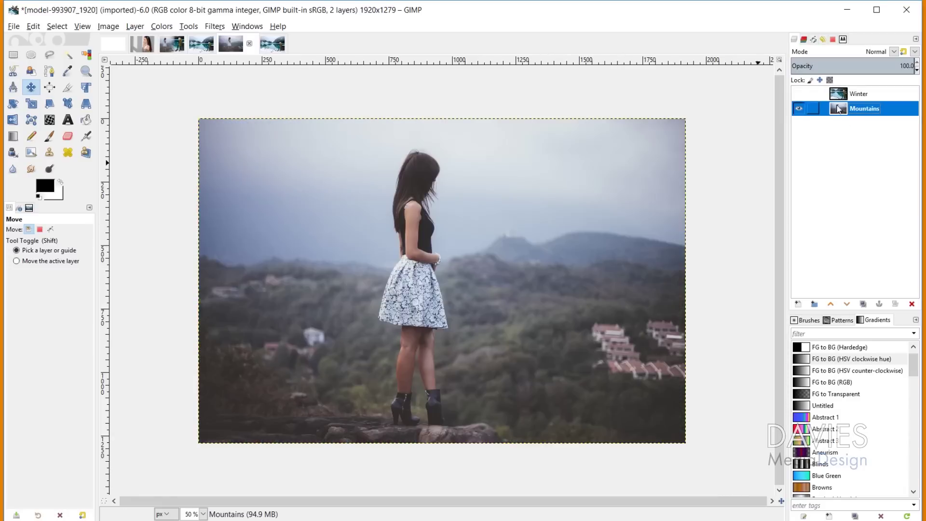
{"action": "left_click", "coordinate": [798, 95]}
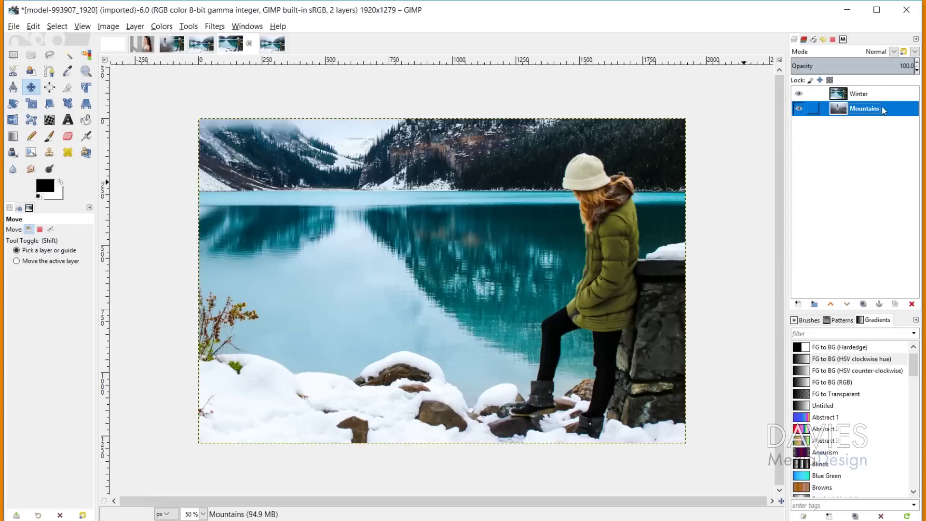
Step: Begin scaling the Winter layer with the Scale tool and adjust the preview opacity
{"action": "left_click", "coordinate": [32, 107]}
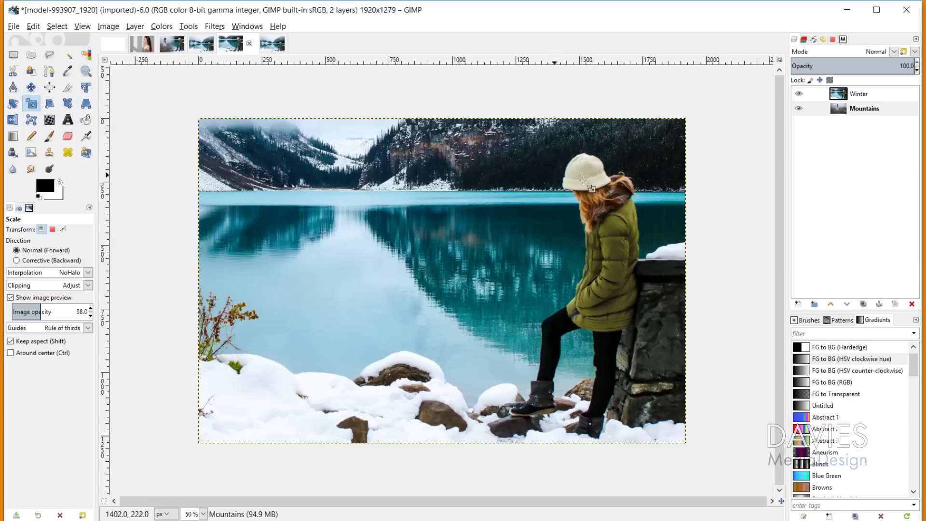
{"action": "left_click", "coordinate": [843, 96]}
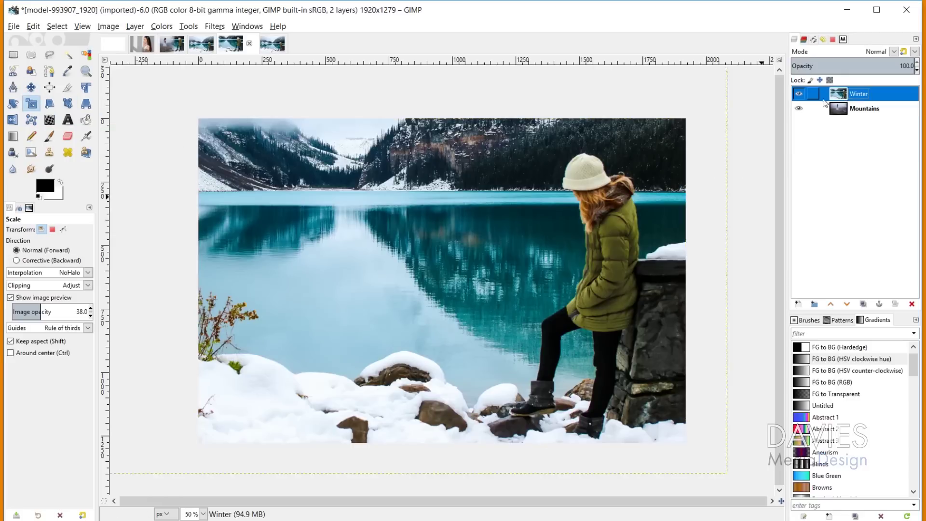
{"action": "left_click", "coordinate": [235, 139]}
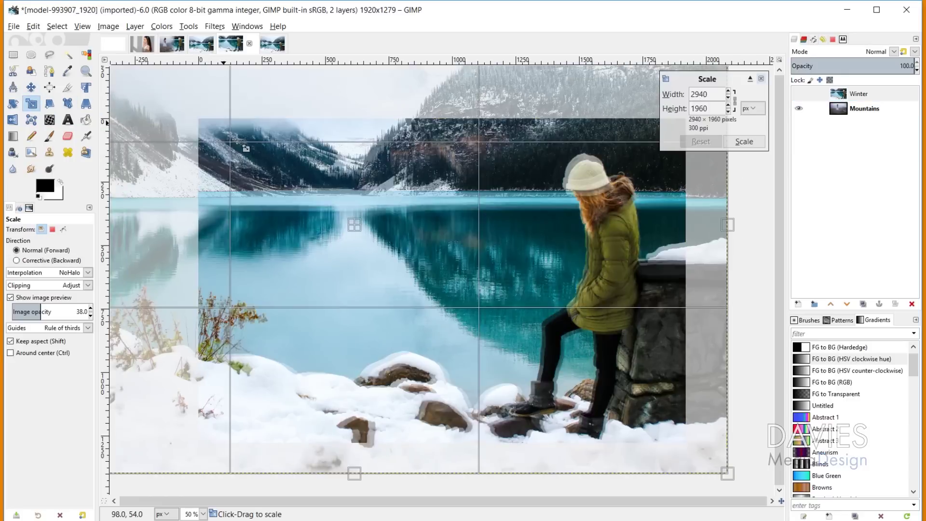
{"action": "left_click_drag", "start_coordinate": [236, 140], "coordinate": [301, 167]}
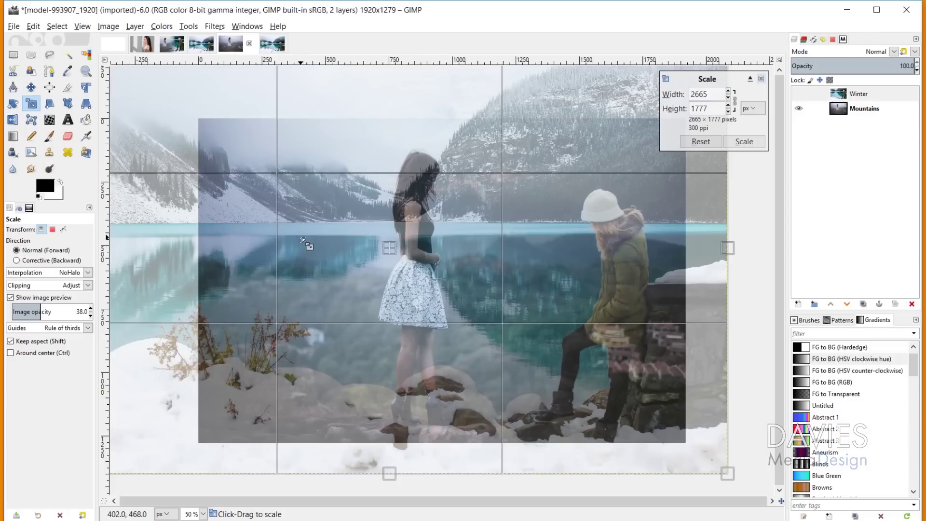
{"action": "left_click", "coordinate": [10, 298]}
{"action": "left_click", "coordinate": [10, 298]}
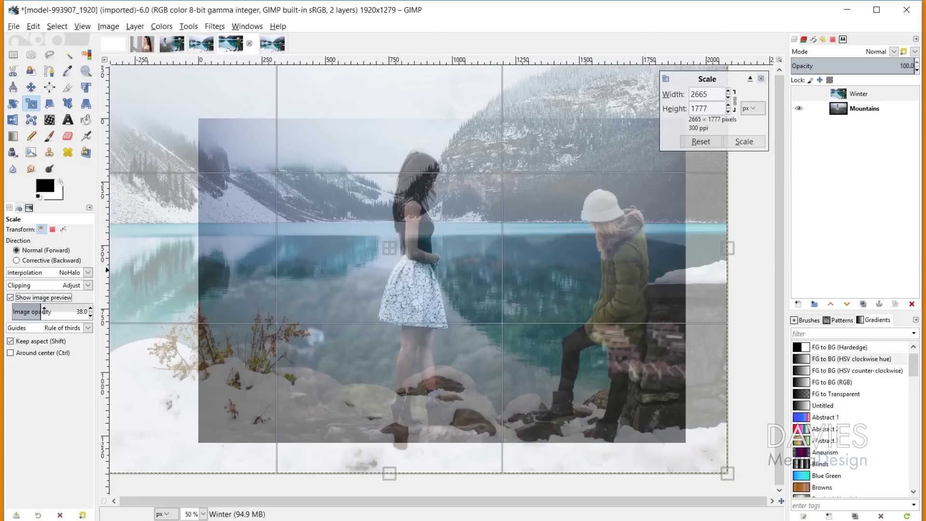
{"action": "left_click_drag", "start_coordinate": [68, 312], "coordinate": [44, 316]}
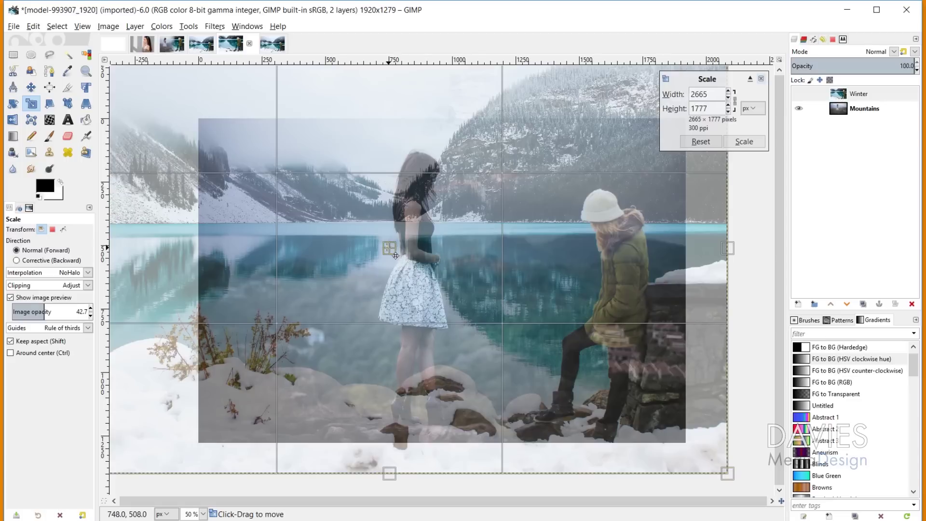
Step: Enlarge Winter to about 2867×1911, place the lake woman right of centre, and apply
{"action": "left_click_drag", "start_coordinate": [395, 256], "coordinate": [296, 216]}
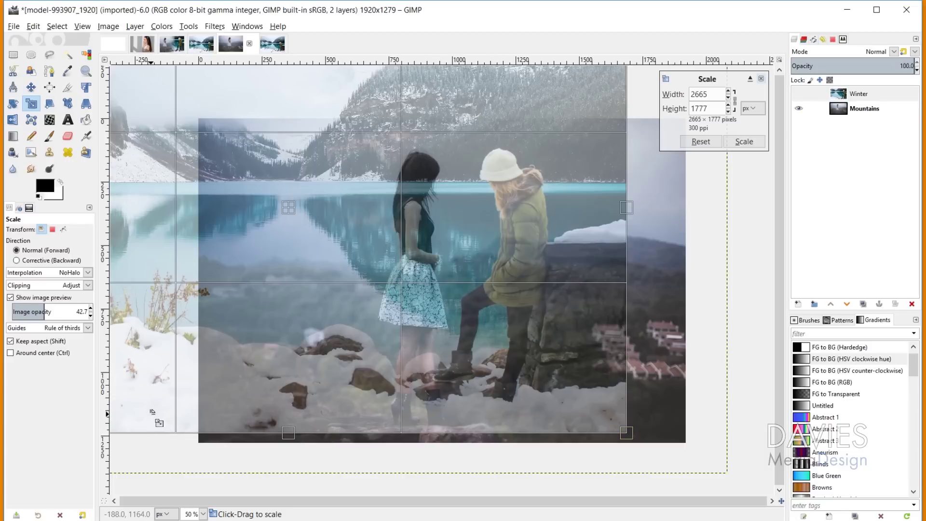
{"action": "left_click_drag", "start_coordinate": [152, 411], "coordinate": [117, 438]}
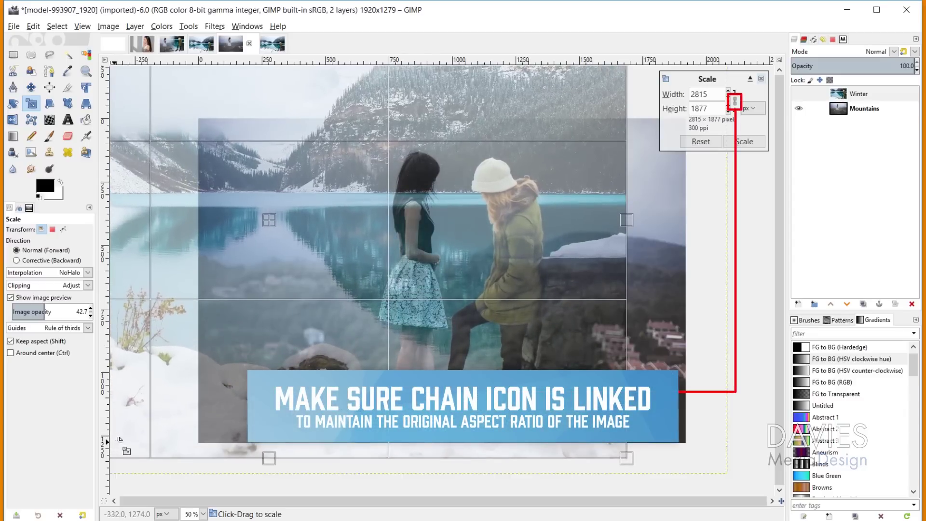
{"action": "left_click_drag", "start_coordinate": [508, 107], "coordinate": [529, 86]}
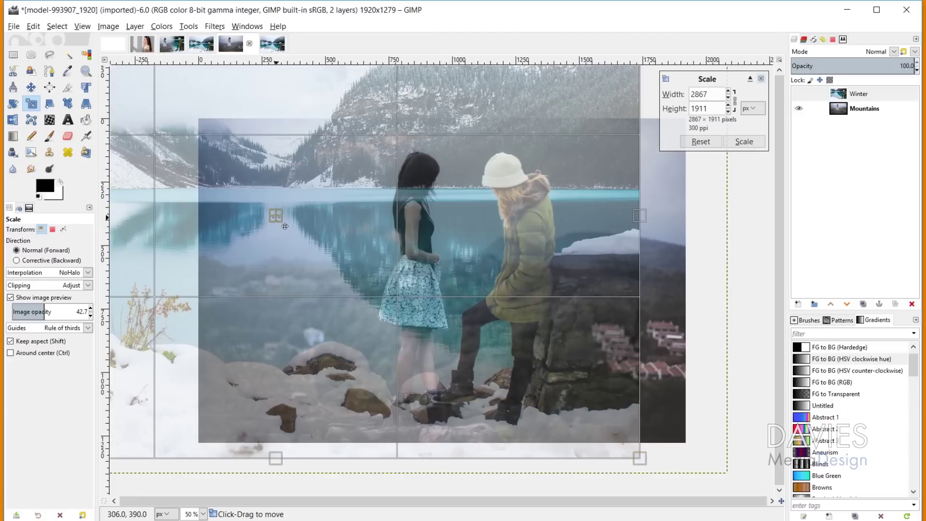
{"action": "left_click_drag", "start_coordinate": [284, 226], "coordinate": [376, 227]}
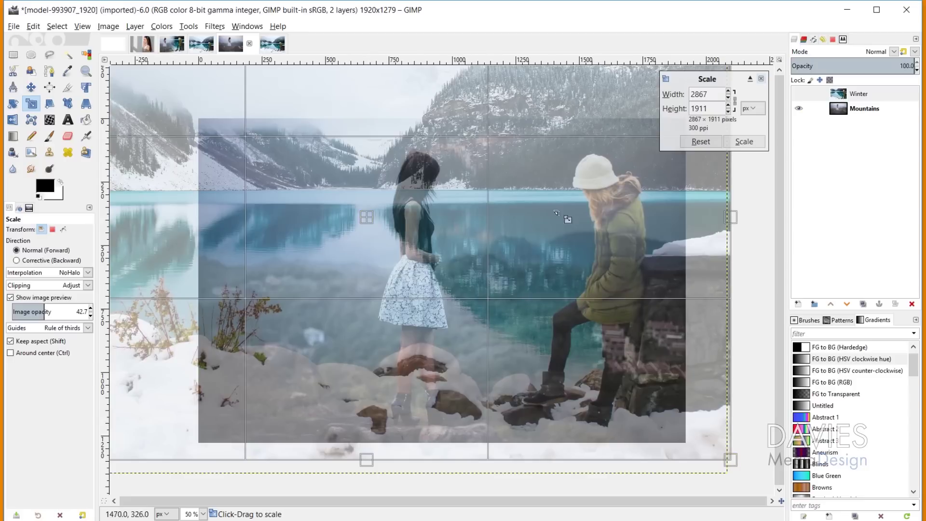
{"action": "left_click_drag", "start_coordinate": [373, 225], "coordinate": [373, 223]}
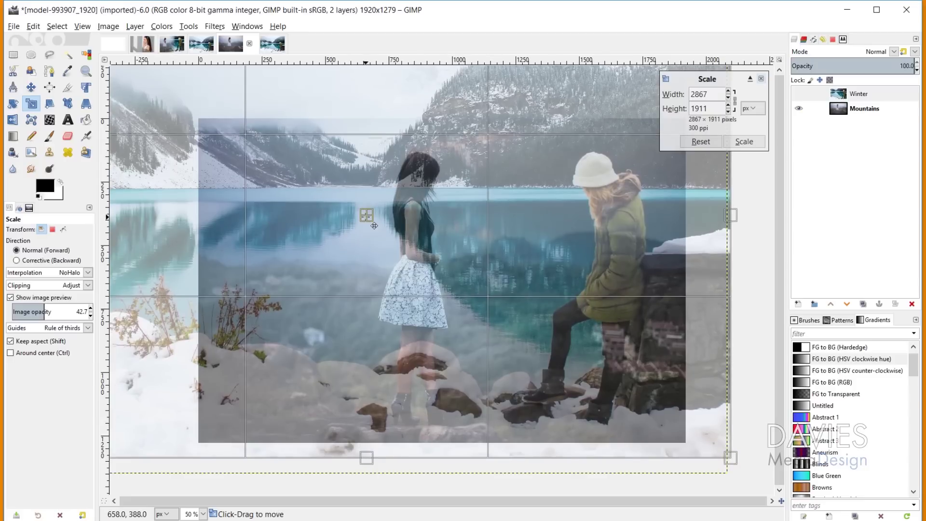
{"action": "left_click", "coordinate": [744, 142]}
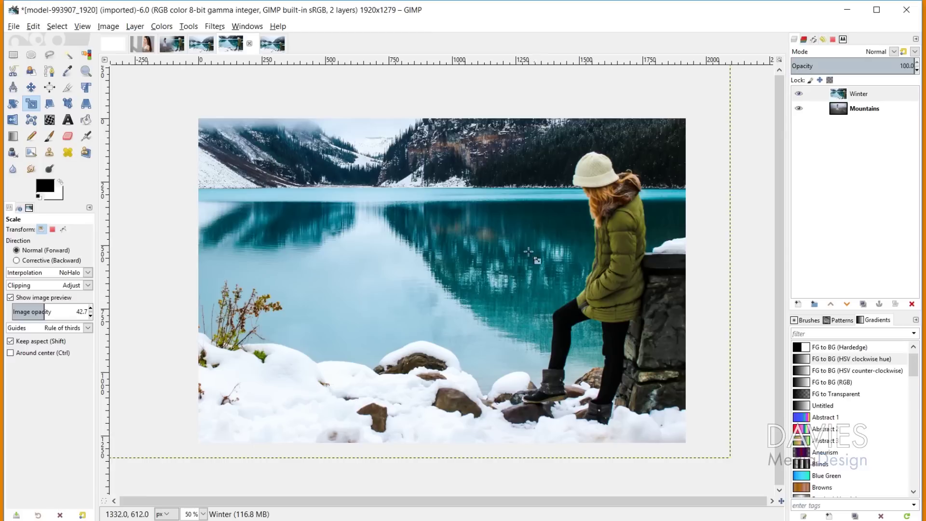
Step: Add a White (full opacity) layer mask to the Winter layer
{"action": "right_click", "coordinate": [842, 97]}
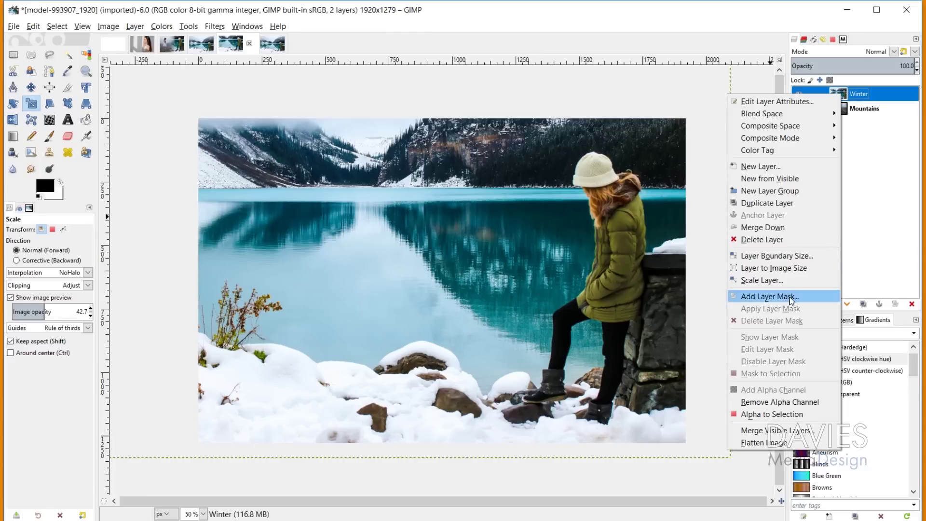
{"action": "left_click", "coordinate": [771, 296]}
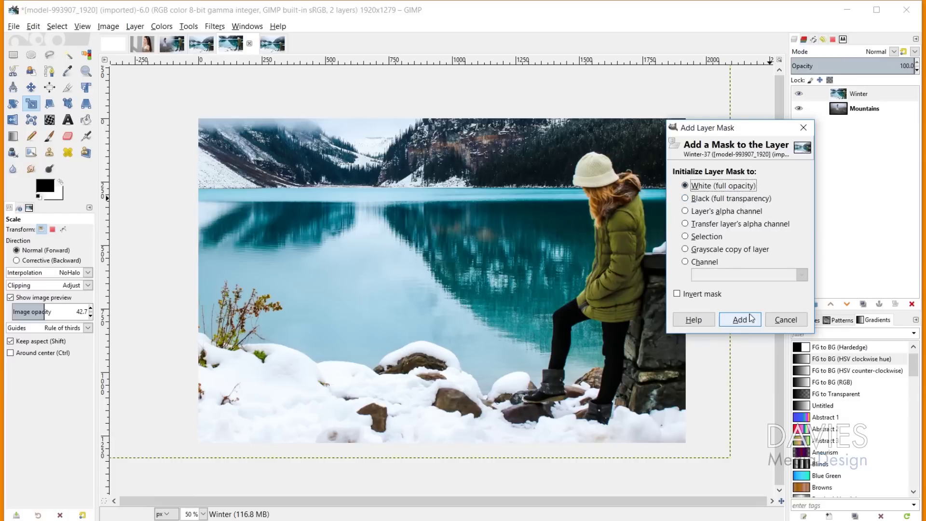
{"action": "left_click", "coordinate": [739, 321]}
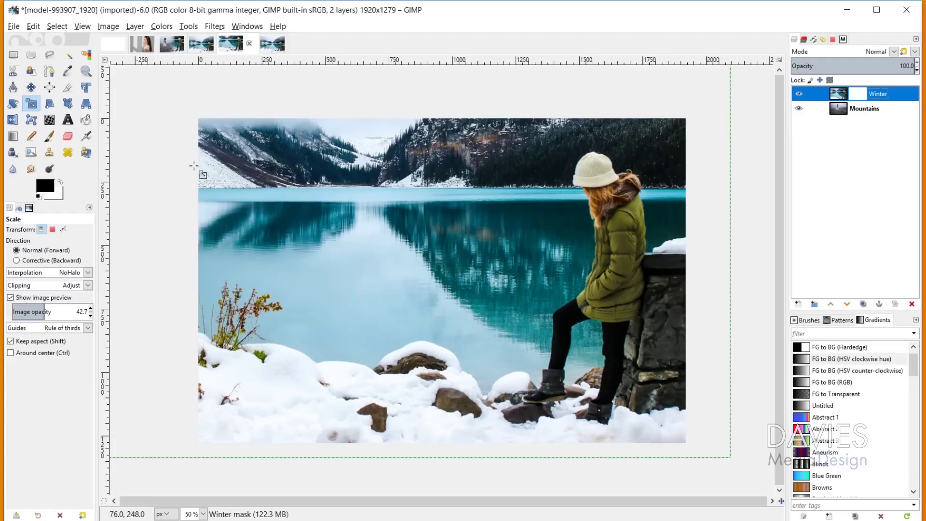
Step: Test-paint black on the mask with the Paintbrush, then undo the stroke
{"action": "left_click", "coordinate": [47, 139]}
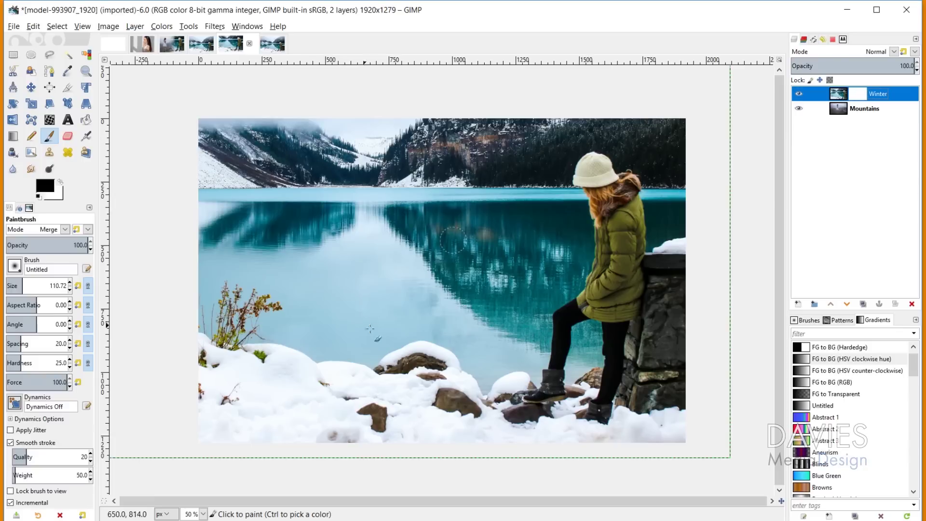
{"action": "mouse_move", "coordinate": [372, 128]}
{"action": "left_mouse_down"}
{"action": "mouse_move", "coordinate": [371, 339]}
{"action": "mouse_move", "coordinate": [389, 137]}
{"action": "mouse_move", "coordinate": [415, 140]}
{"action": "mouse_move", "coordinate": [429, 118]}
{"action": "mouse_move", "coordinate": [414, 153]}
{"action": "mouse_move", "coordinate": [381, 357]}
{"action": "mouse_move", "coordinate": [424, 434]}
{"action": "mouse_move", "coordinate": [425, 346]}
{"action": "mouse_move", "coordinate": [397, 424]}
{"action": "mouse_move", "coordinate": [417, 458]}
{"action": "mouse_move", "coordinate": [450, 442]}
{"action": "mouse_move", "coordinate": [460, 476]}
{"action": "left_mouse_up"}
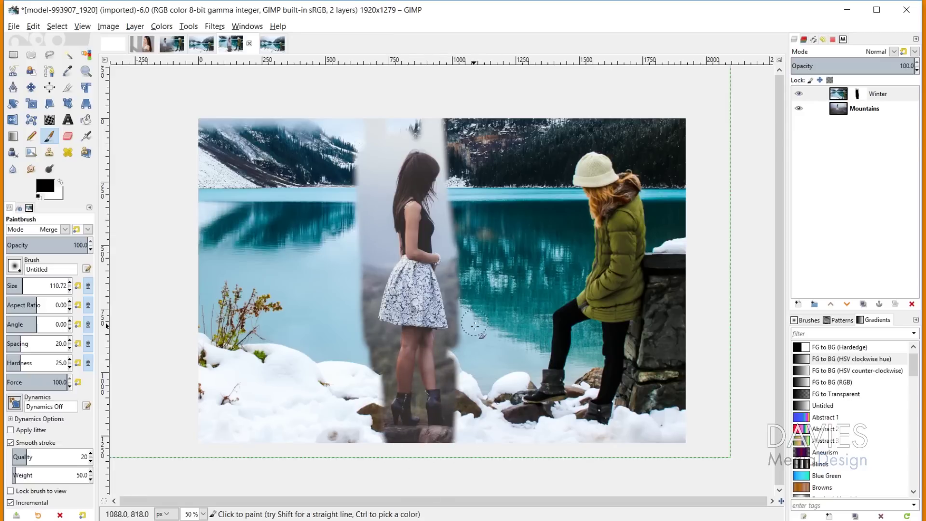
{"action": "key", "text": "ctrl+z"}
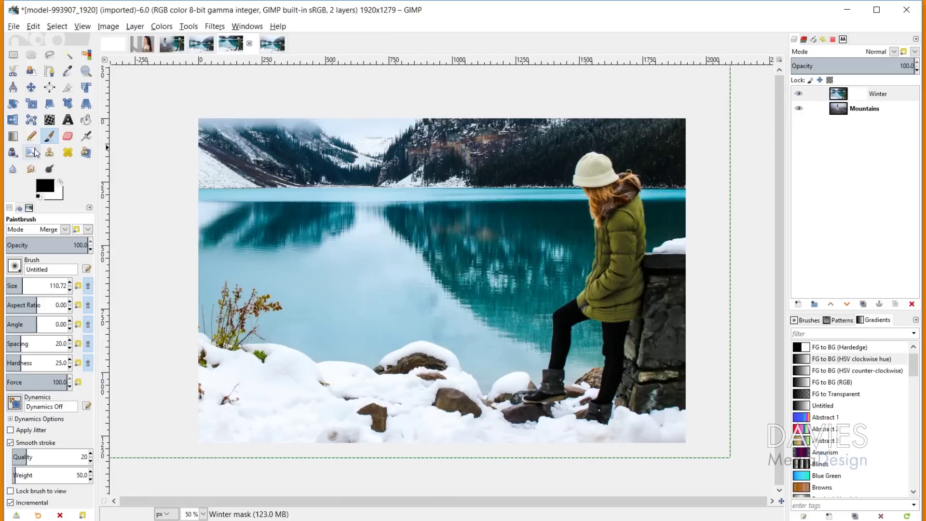
Step: Drag a left-to-right gradient across Winter's mask, widen its endpoints rightward, and apply it
{"action": "left_click", "coordinate": [14, 137]}
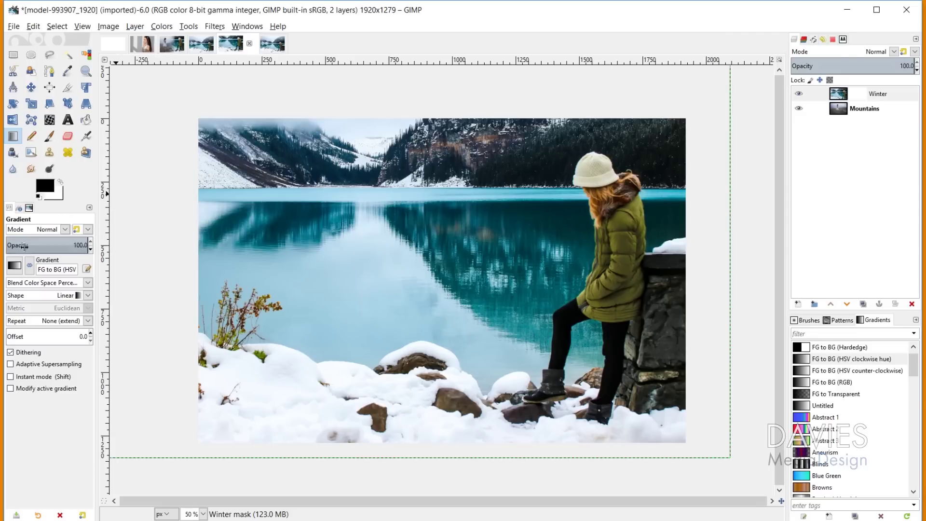
{"action": "left_click", "coordinate": [15, 267]}
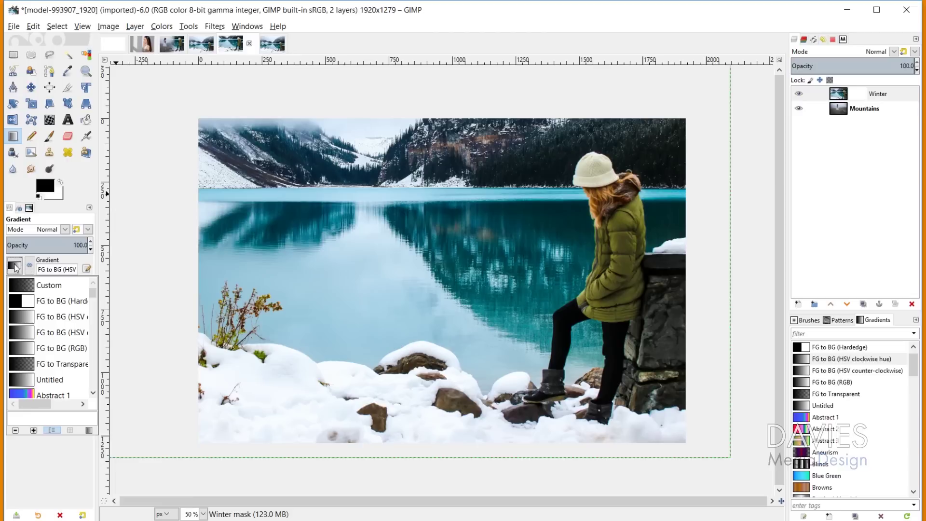
{"action": "left_click", "coordinate": [15, 265]}
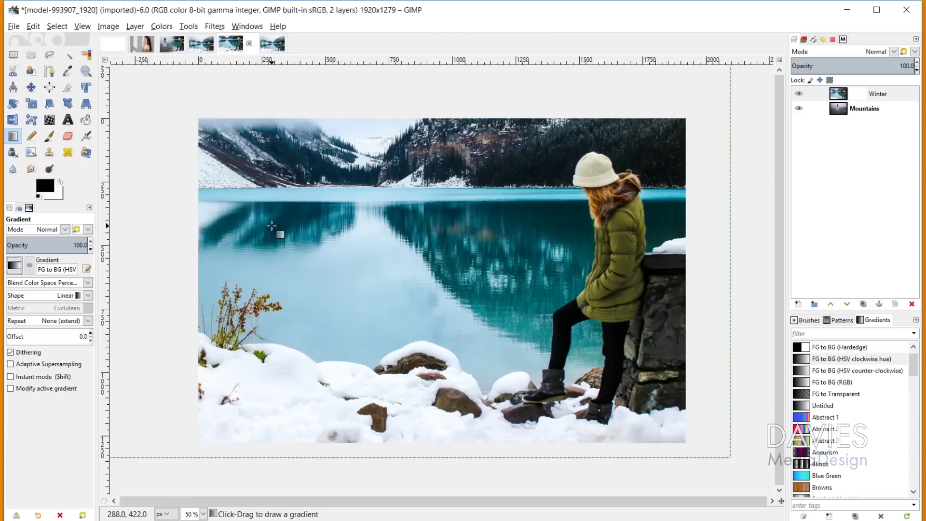
{"action": "left_click_drag", "start_coordinate": [345, 263], "coordinate": [517, 264]}
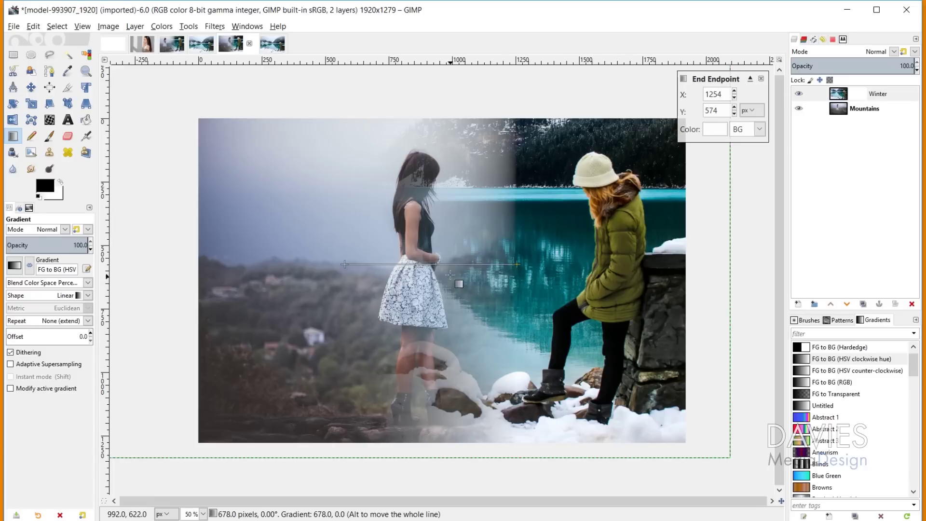
{"action": "left_click_drag", "start_coordinate": [344, 265], "coordinate": [374, 264]}
{"action": "left_click_drag", "start_coordinate": [518, 264], "coordinate": [546, 265]}
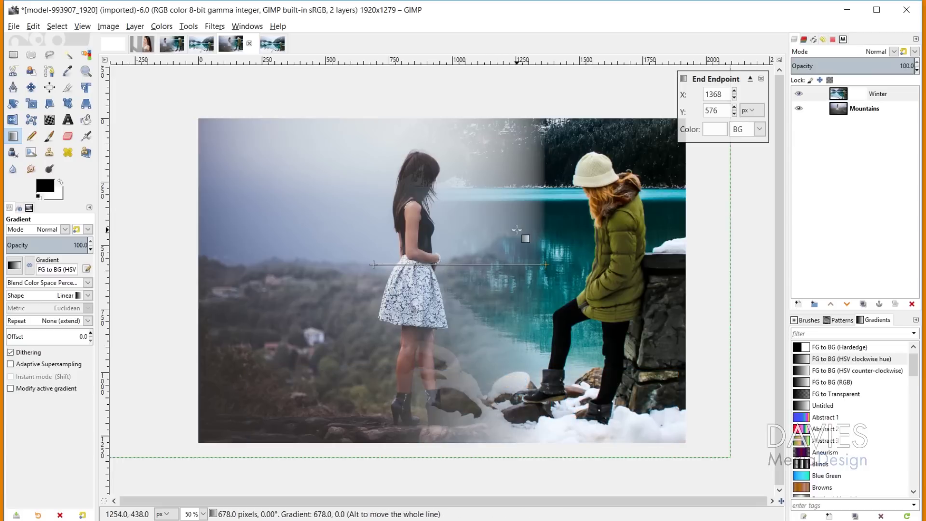
{"action": "left_click", "coordinate": [439, 281]}
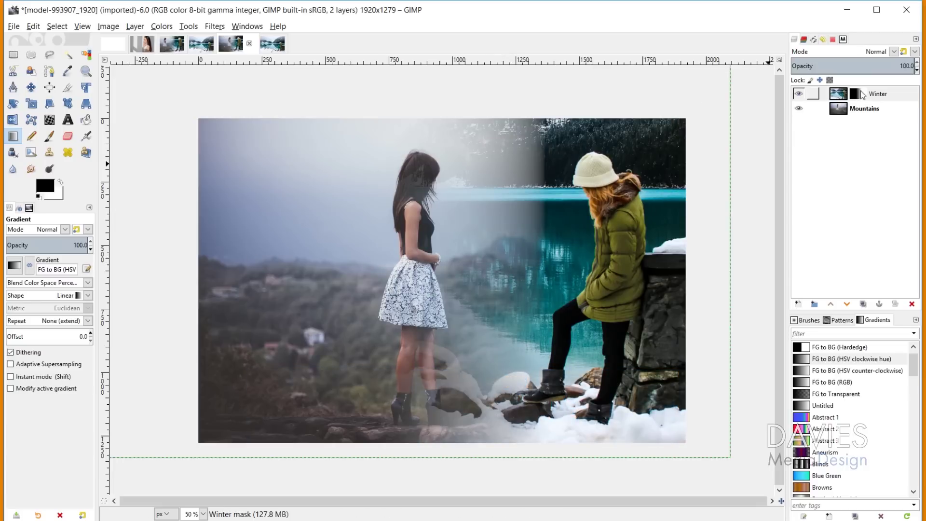
{"action": "left_click", "coordinate": [857, 93]}
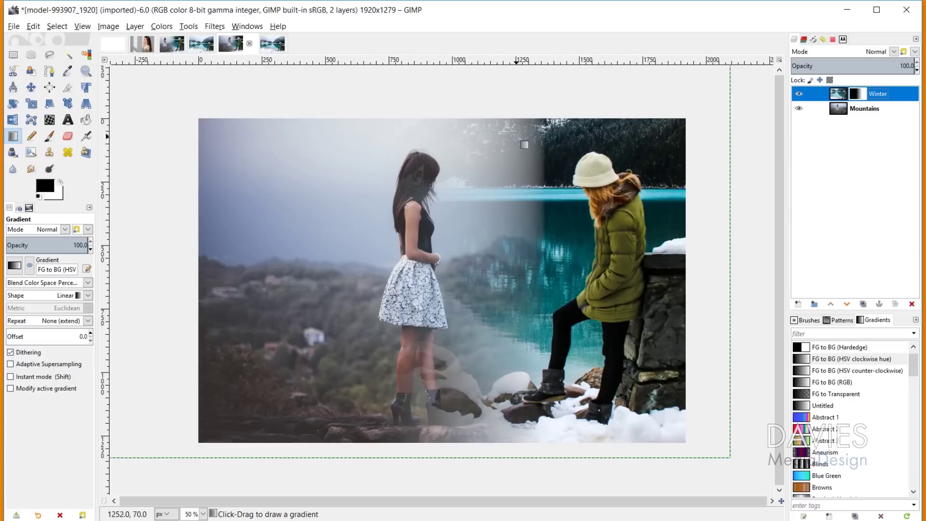
{"action": "left_click", "coordinate": [839, 109]}
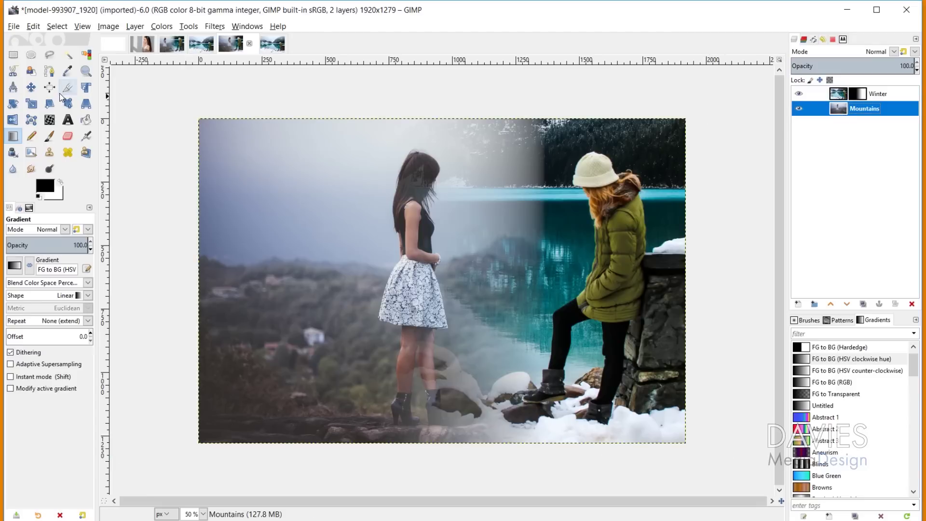
Step: Move the Mountains photo left, nudge the Winter photo slightly left, then shift Mountains further left
{"action": "left_click", "coordinate": [31, 88]}
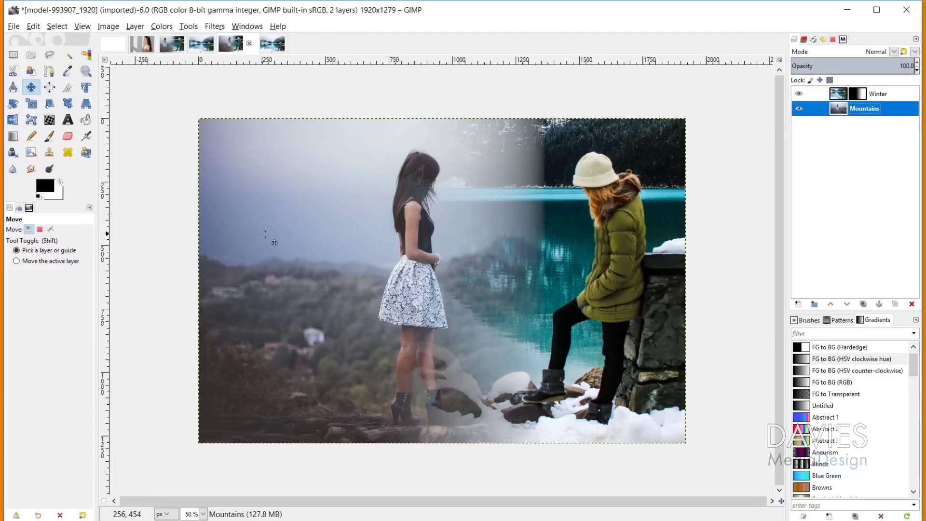
{"action": "left_click_drag", "start_coordinate": [304, 248], "coordinate": [226, 243]}
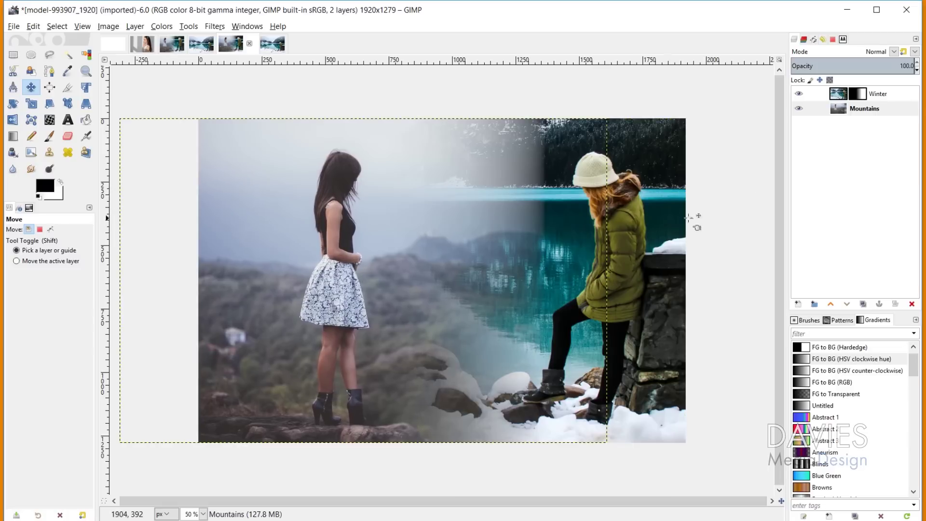
{"action": "left_click", "coordinate": [838, 94]}
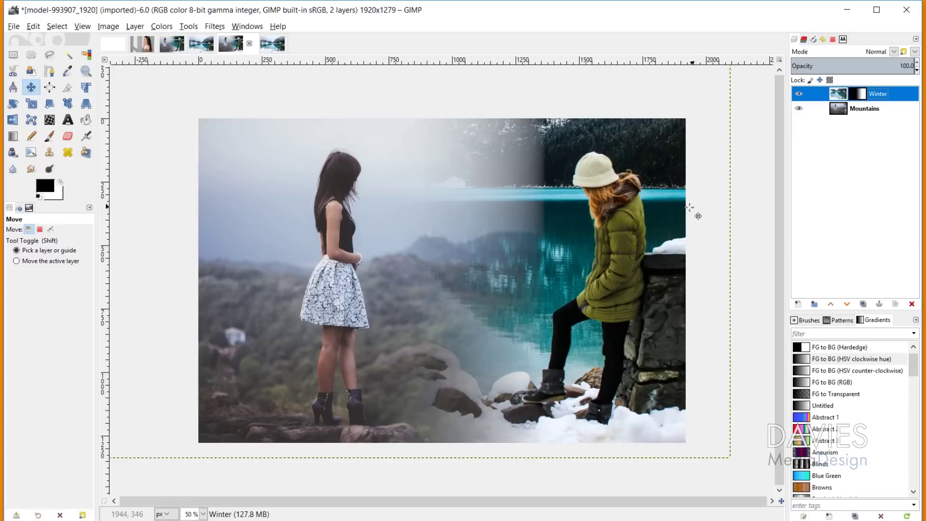
{"action": "left_click_drag", "start_coordinate": [664, 232], "coordinate": [632, 228]}
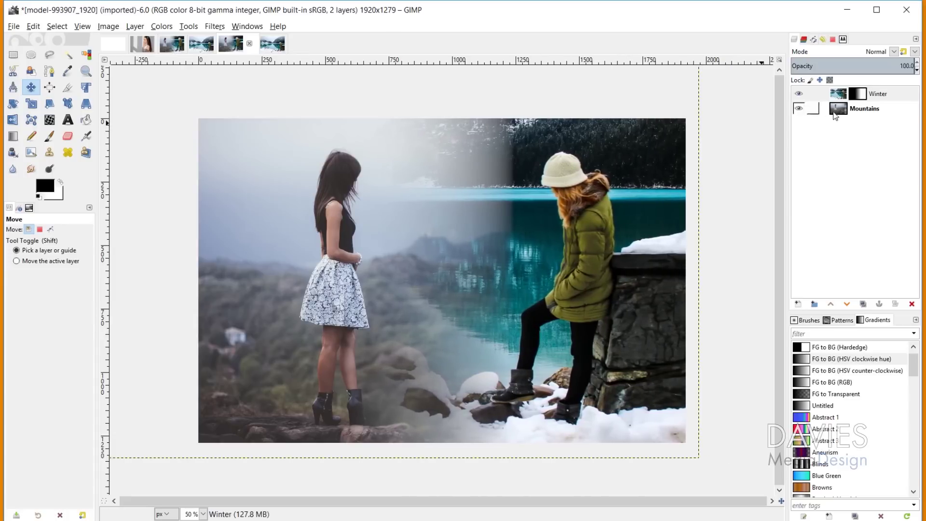
{"action": "left_click", "coordinate": [401, 205]}
{"action": "left_click_drag", "start_coordinate": [239, 230], "coordinate": [217, 229]}
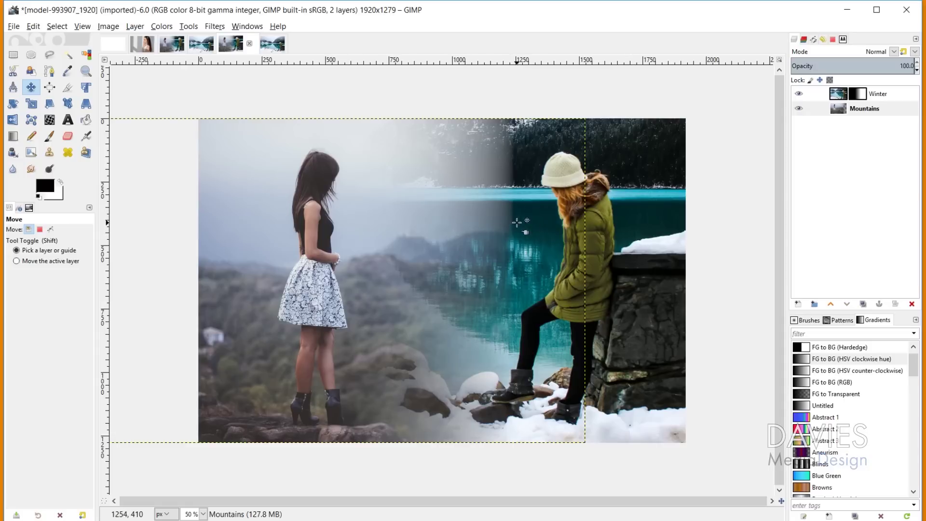
{"action": "left_click", "coordinate": [857, 94]}
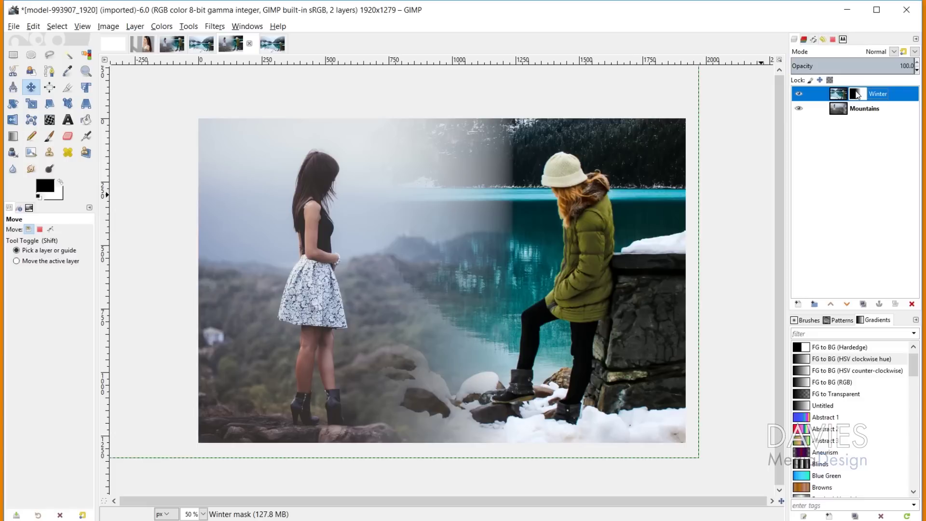
{"action": "right_click", "coordinate": [859, 97]}
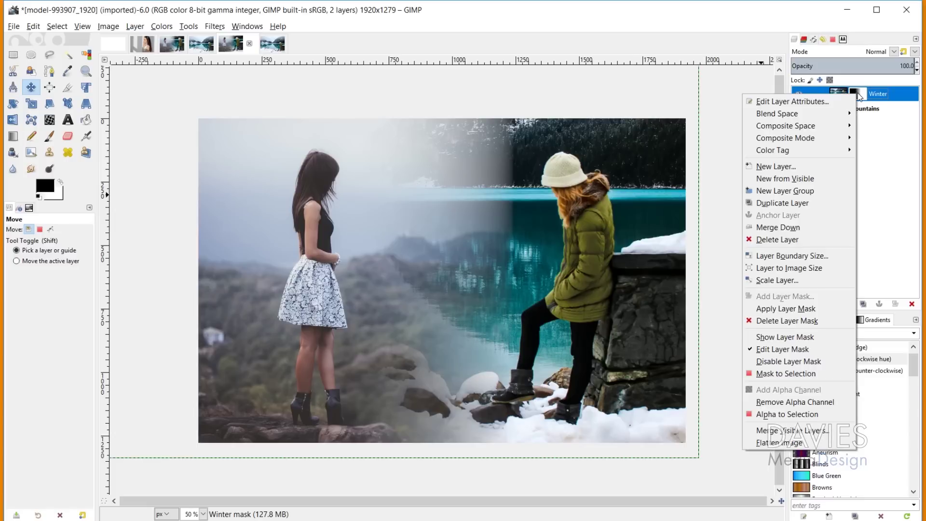
Step: Delete the Winter layer's existing mask and add a new fully white mask
{"action": "left_click", "coordinate": [820, 321]}
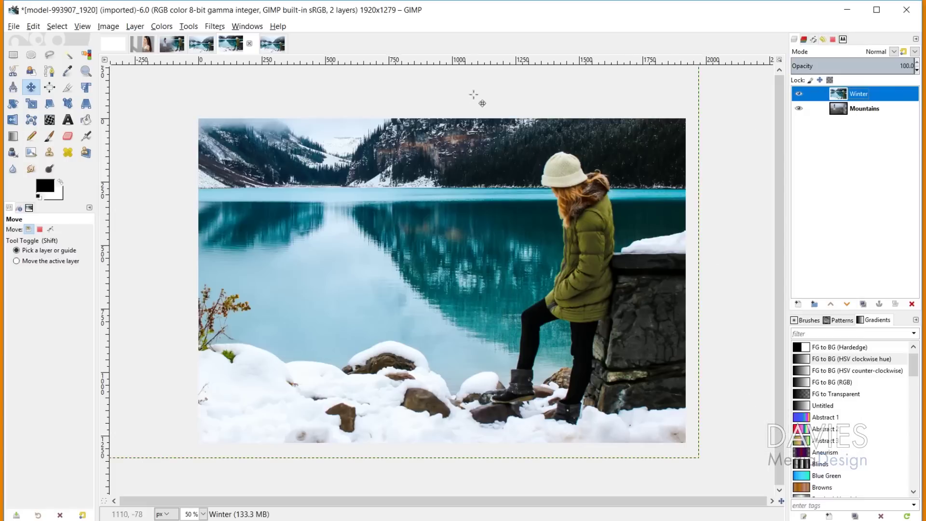
{"action": "right_click", "coordinate": [840, 97]}
{"action": "left_click", "coordinate": [780, 297]}
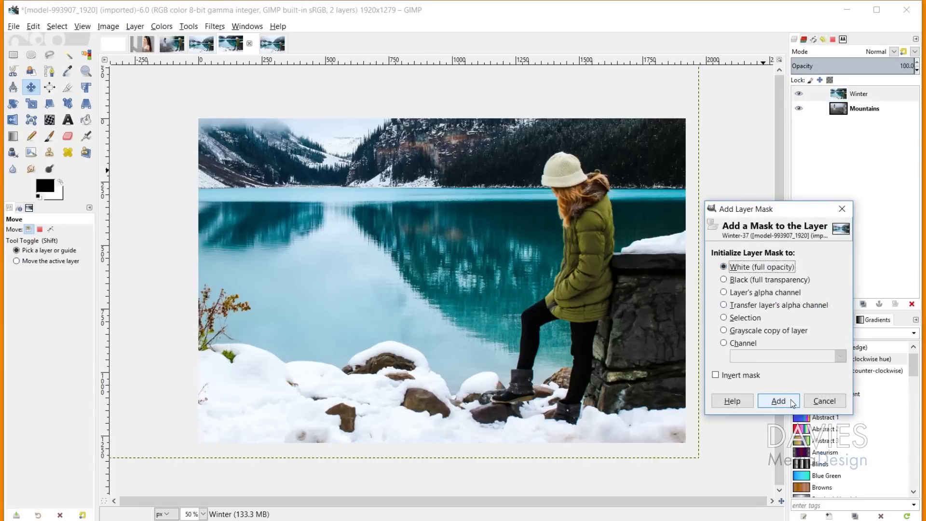
{"action": "left_click", "coordinate": [790, 399]}
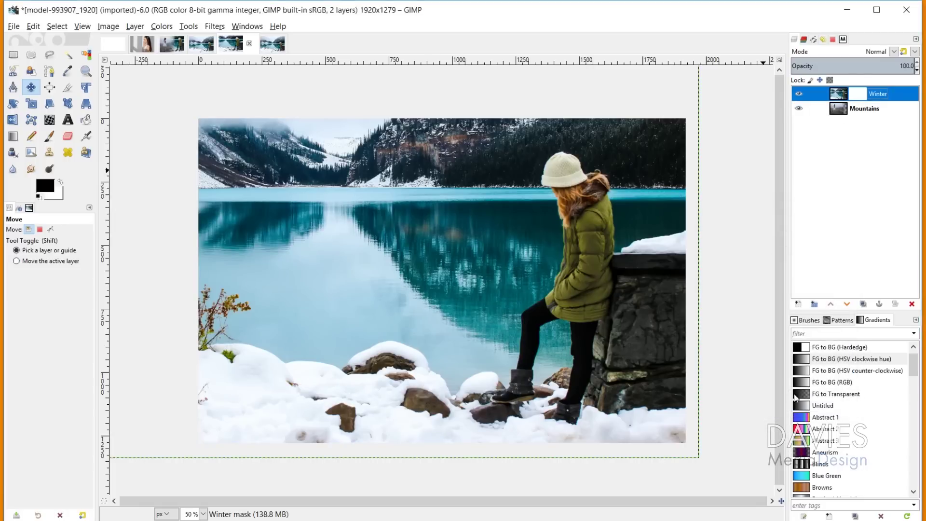
Step: Draw a reversed gradient across the Winter mask, adjusting its endpoints, and apply it
{"action": "left_click", "coordinate": [14, 140]}
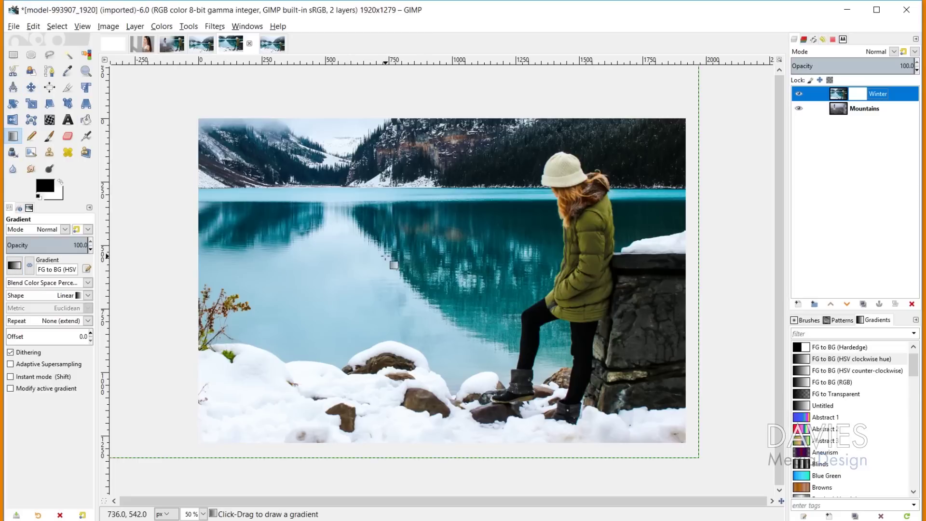
{"action": "left_click", "coordinate": [360, 250]}
{"action": "left_click_drag", "start_coordinate": [360, 251], "coordinate": [515, 250]}
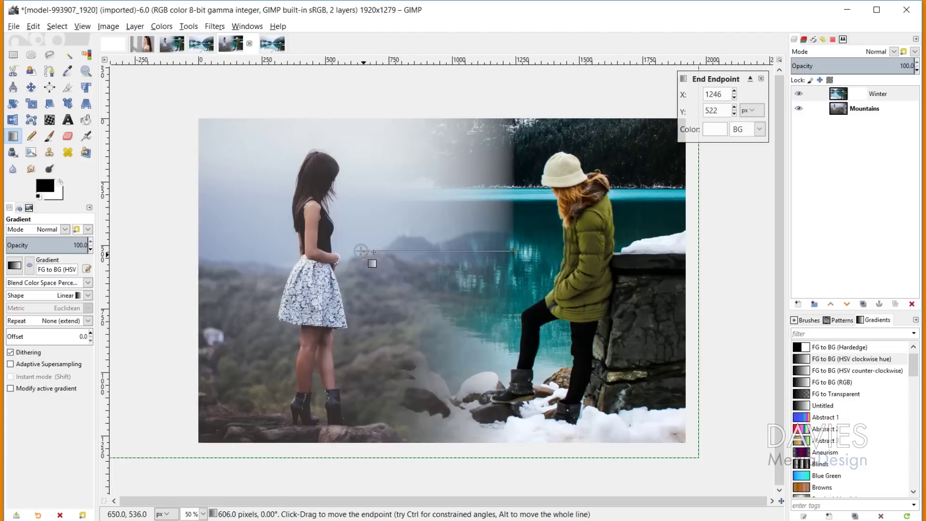
{"action": "left_click_drag", "start_coordinate": [360, 251], "coordinate": [380, 251]}
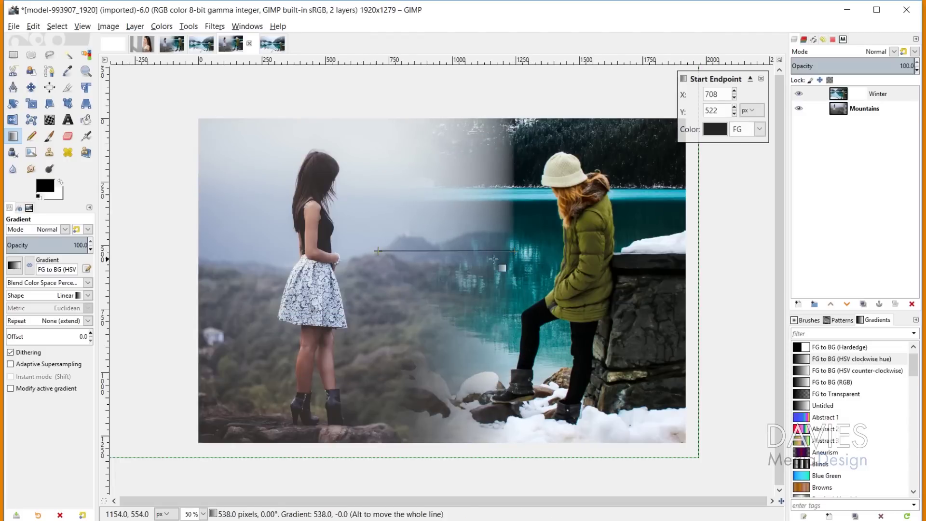
{"action": "left_click", "coordinate": [515, 251]}
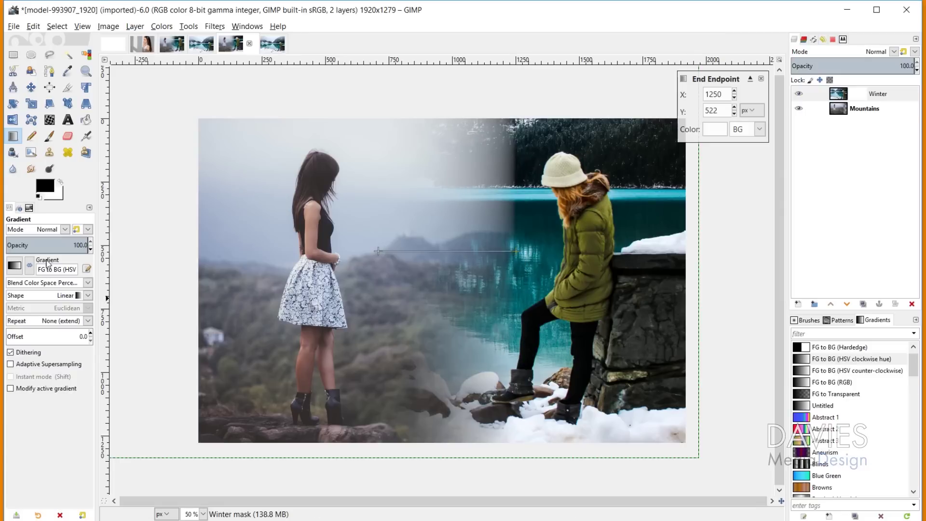
{"action": "left_click", "coordinate": [30, 264]}
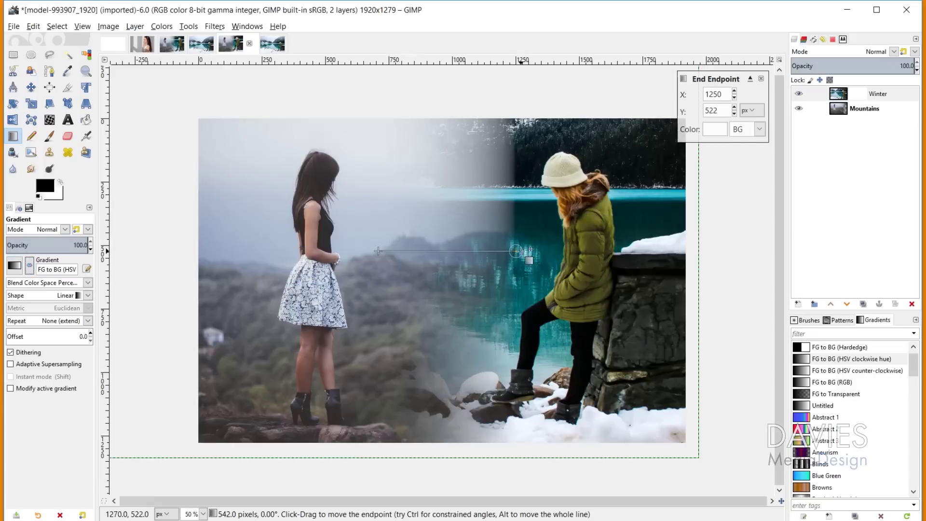
{"action": "left_click_drag", "start_coordinate": [516, 251], "coordinate": [519, 251]}
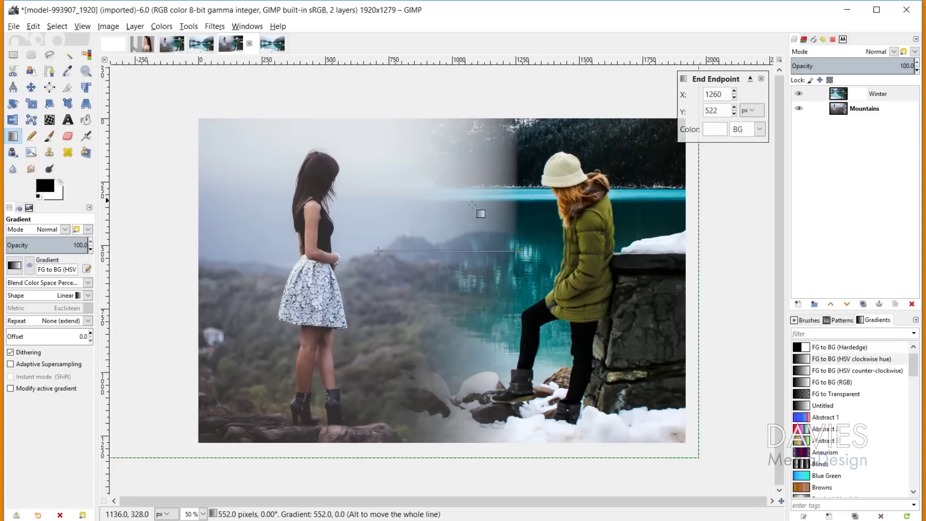
{"action": "key", "text": "Return"}
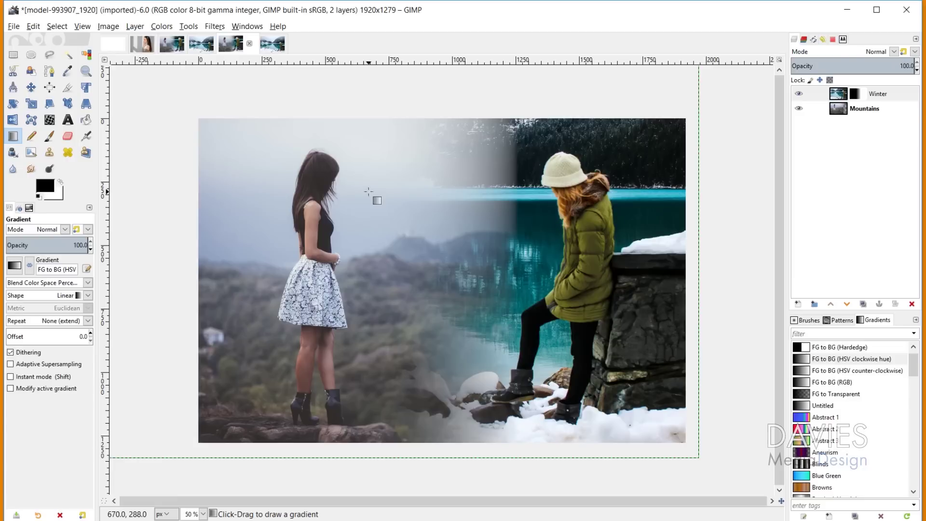
Step: Export the image as 'Blended Images' into the D:\Photos\GIMP Photos folder
{"action": "left_click", "coordinate": [14, 27]}
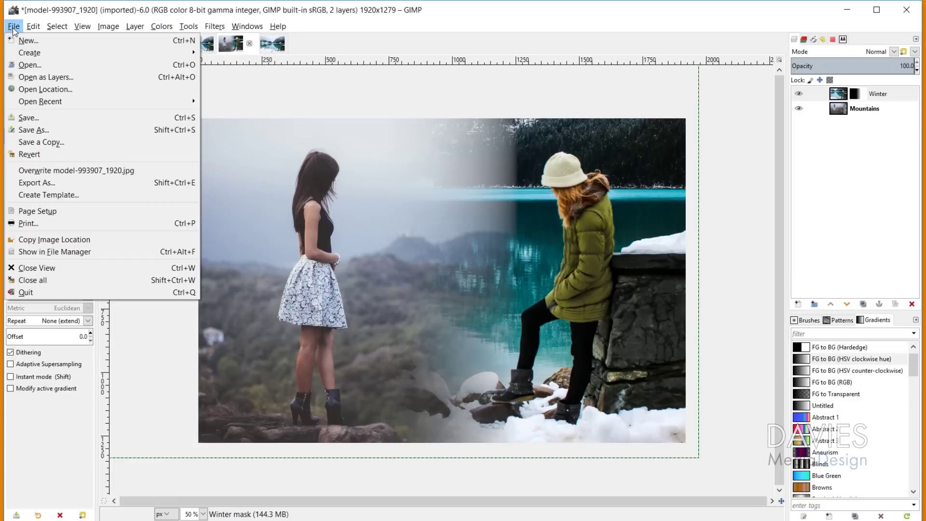
{"action": "left_click", "coordinate": [48, 182]}
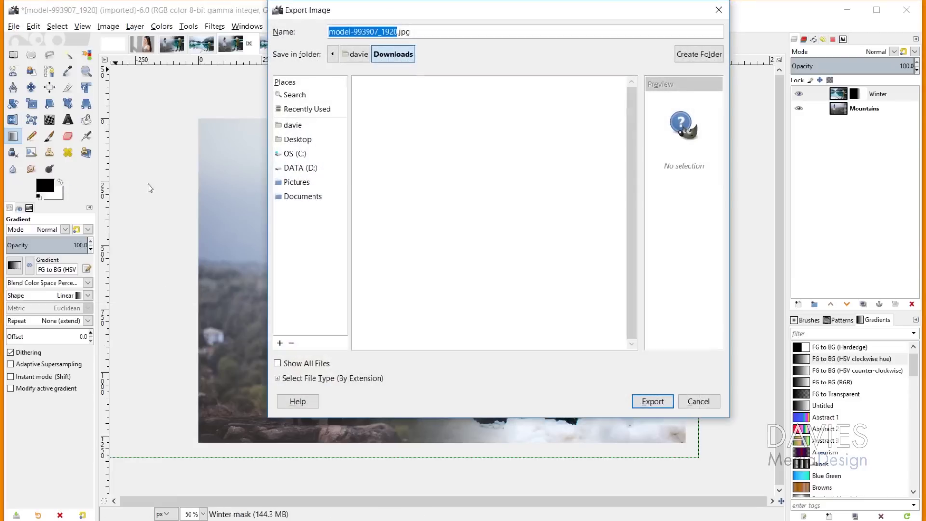
{"action": "type", "text": "Blended Ima"}
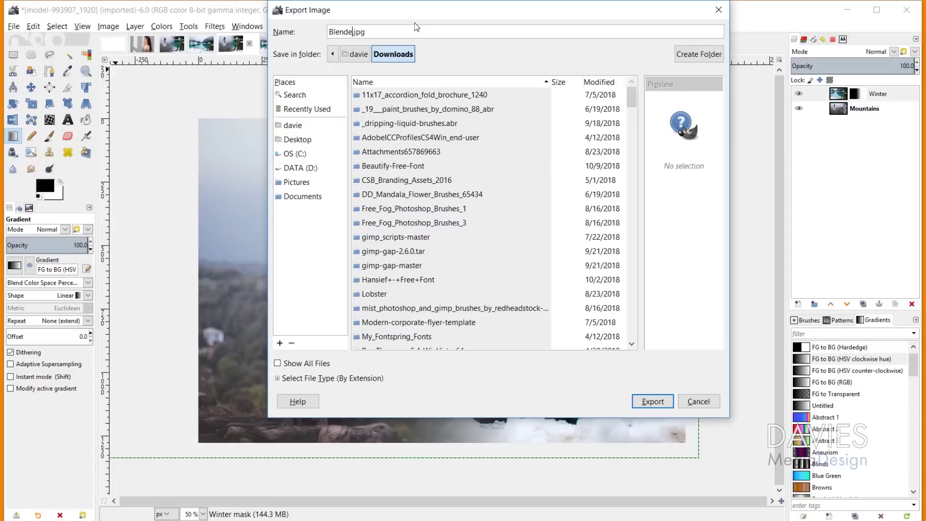
{"action": "type", "text": "ges"}
{"action": "left_click", "coordinate": [301, 168]}
{"action": "double_click", "coordinate": [384, 152]}
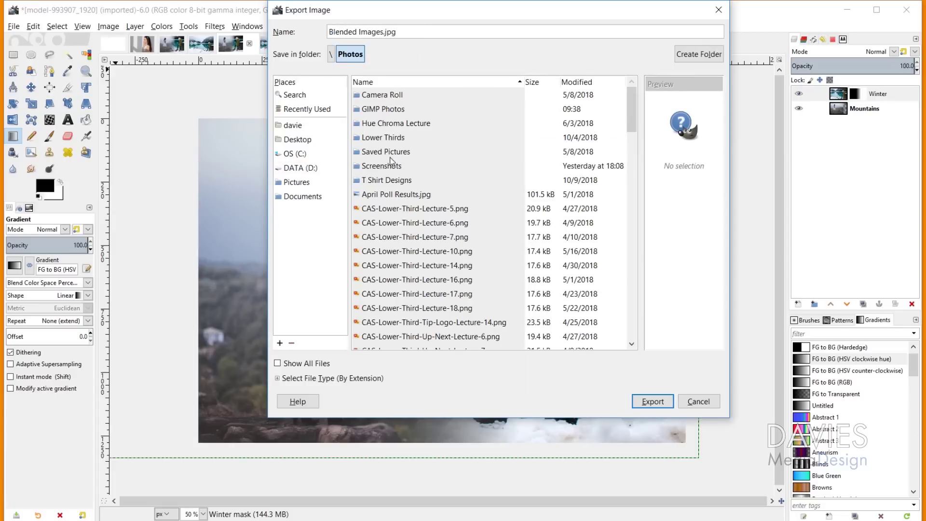
{"action": "double_click", "coordinate": [390, 108]}
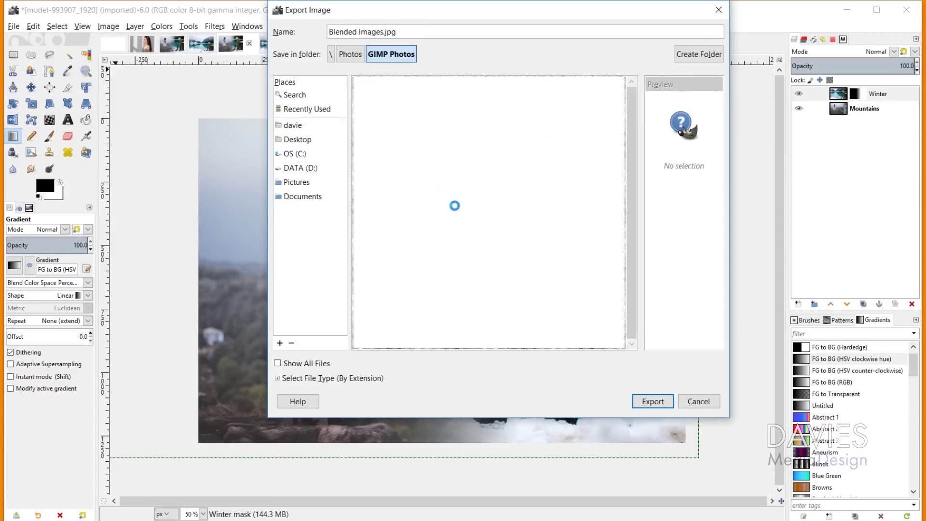
{"action": "left_click", "coordinate": [644, 401]}
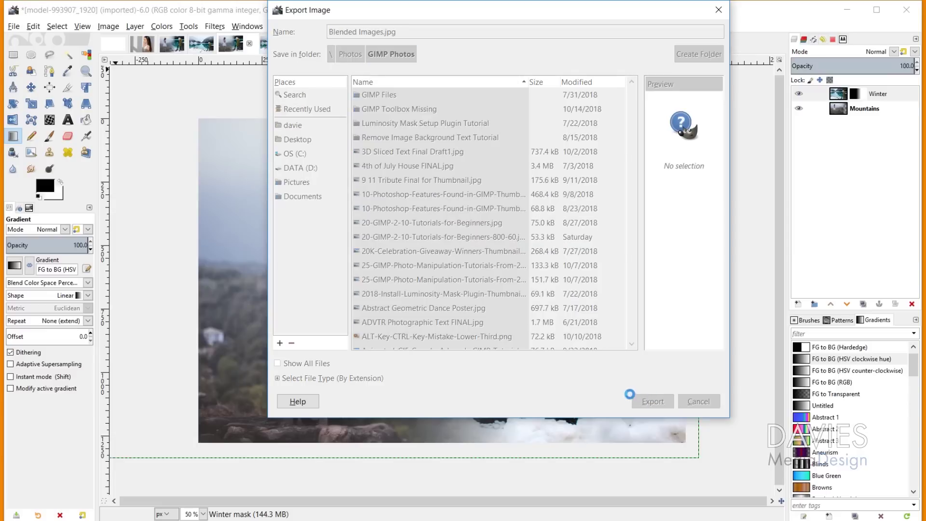
Step: Set the JPEG quality to about 60 and confirm the export
{"action": "left_click_drag", "start_coordinate": [492, 241], "coordinate": [516, 241]}
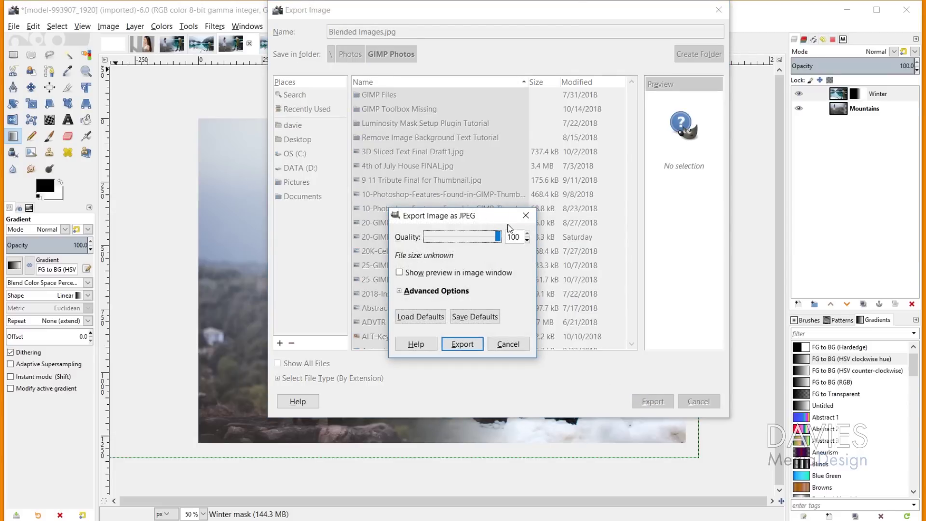
{"action": "left_click_drag", "start_coordinate": [499, 240], "coordinate": [468, 244]}
{"action": "left_click", "coordinate": [462, 343]}
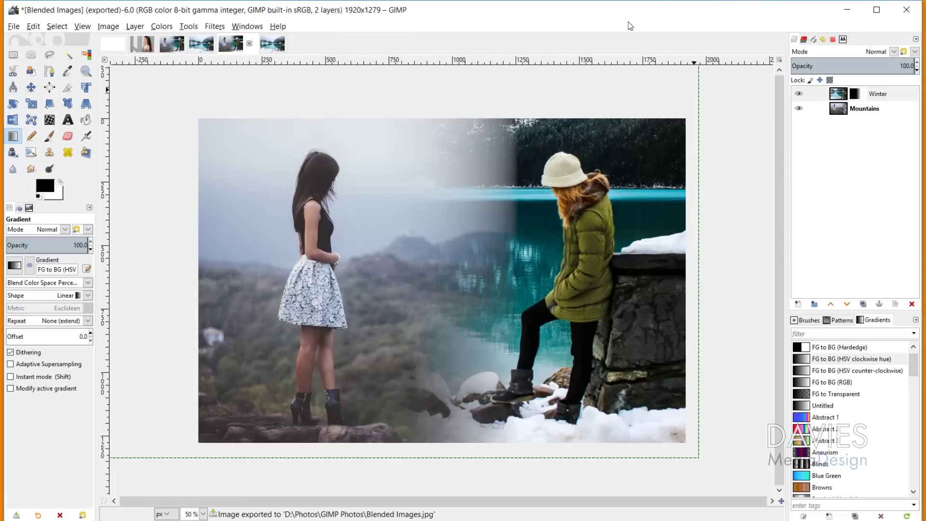